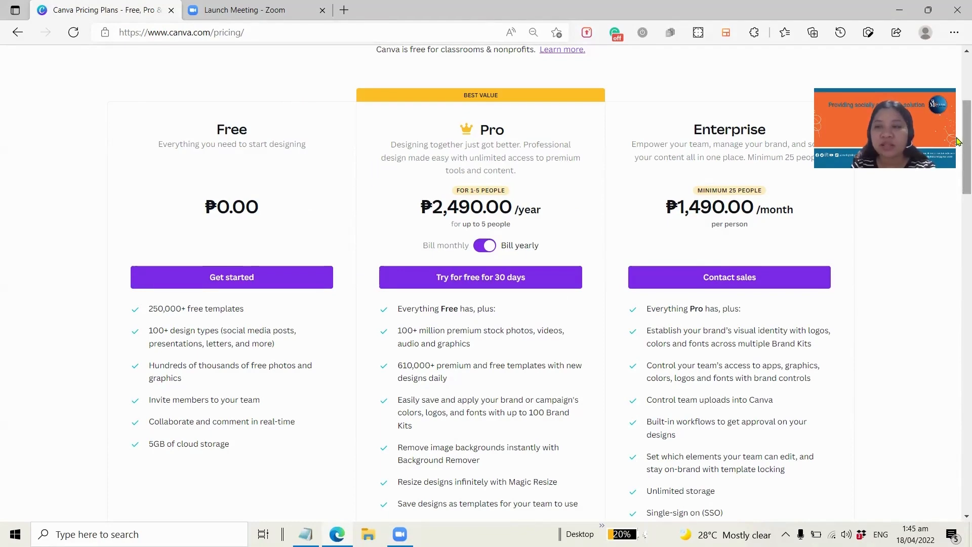
# Examine and compare the prices and features of the Free, Pro and Enterprise plans on the pricing page
pyautogui.scroll(2, 225, 296)
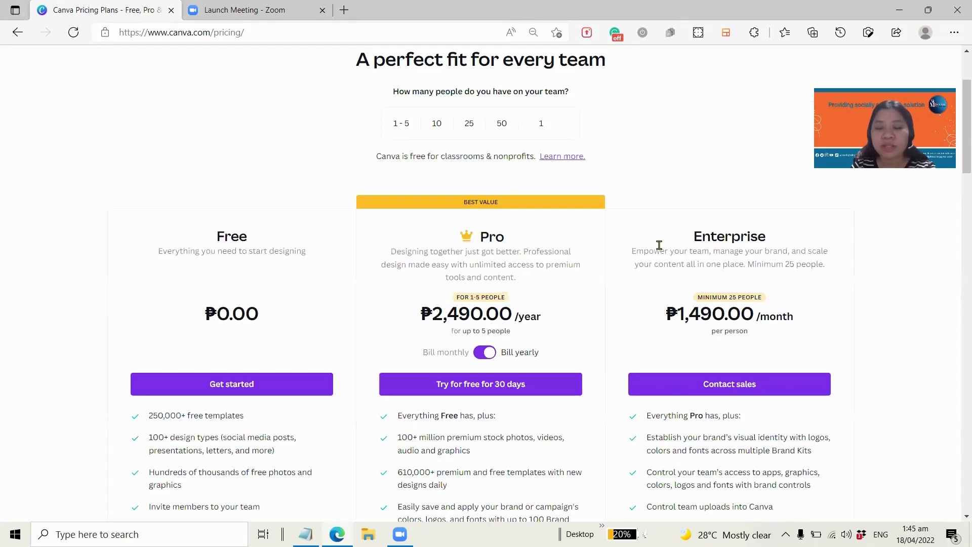
pyautogui.scroll(-2, 958, 193)
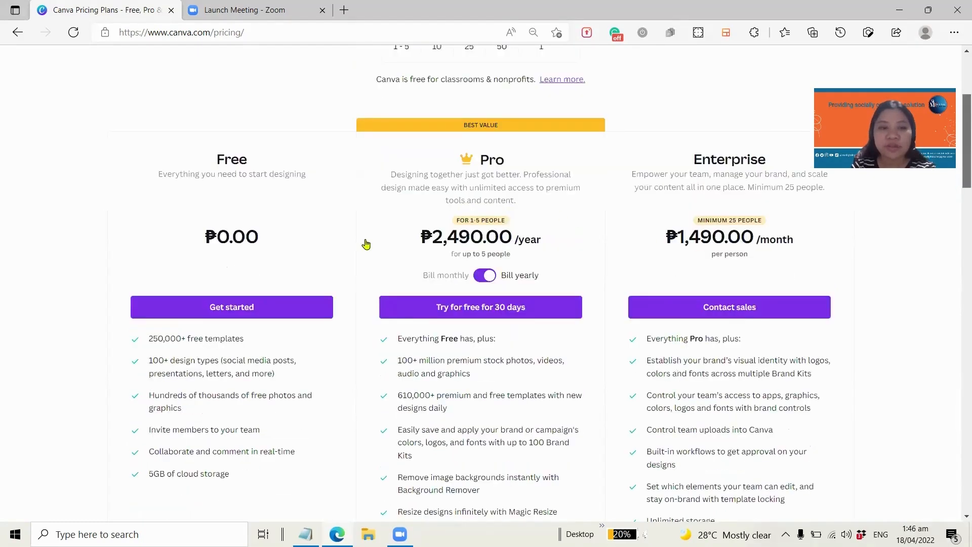
pyautogui.scroll(-2, 253, 268)
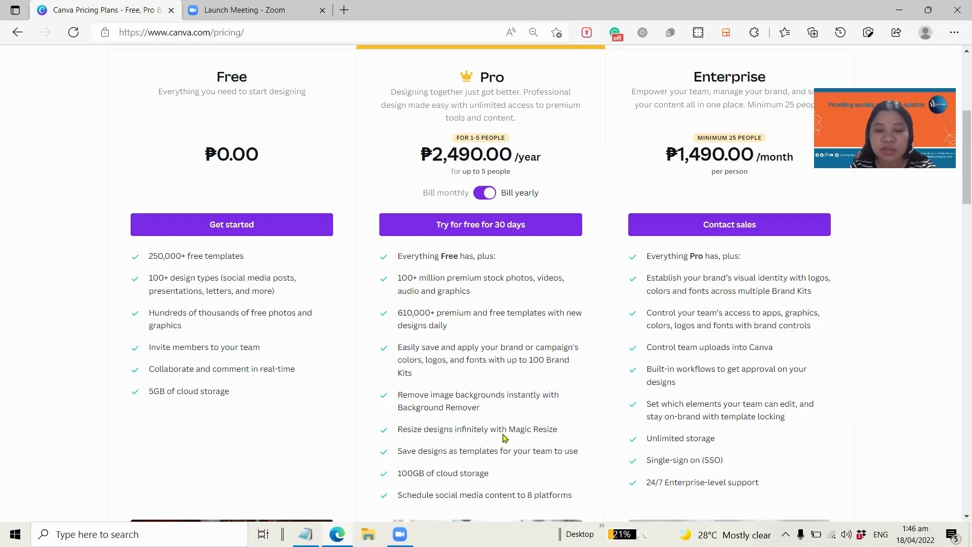
pyautogui.scroll(-1, 959, 195)
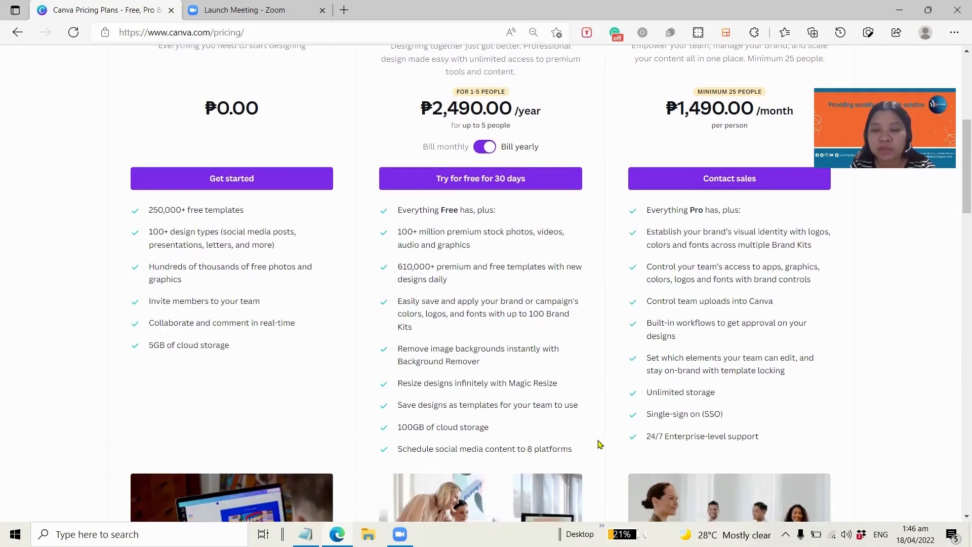
pyautogui.scroll(2, 959, 202)
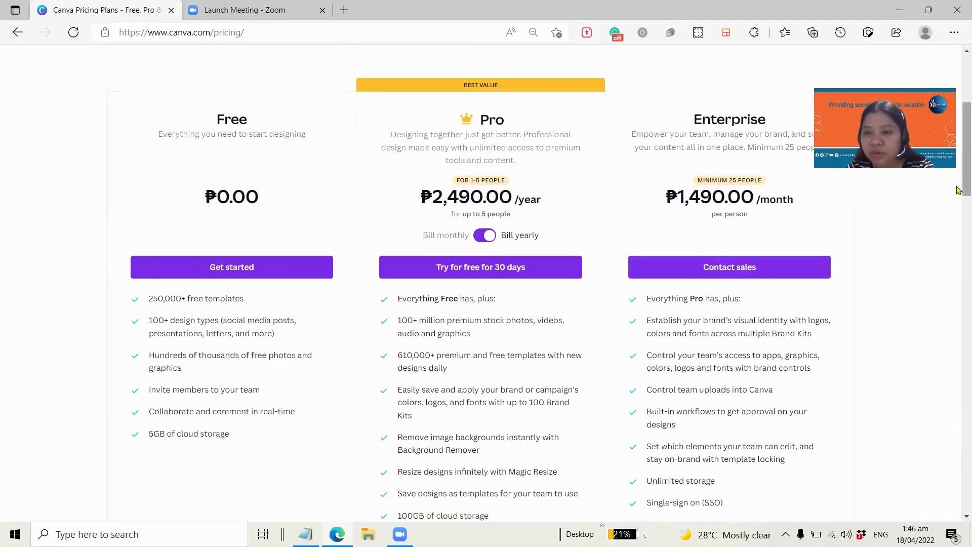
pyautogui.moveTo(959, 191)
pyautogui.mouseDown()
pyautogui.moveTo(958, 200)
pyautogui.moveTo(959, 186)
pyautogui.mouseUp()
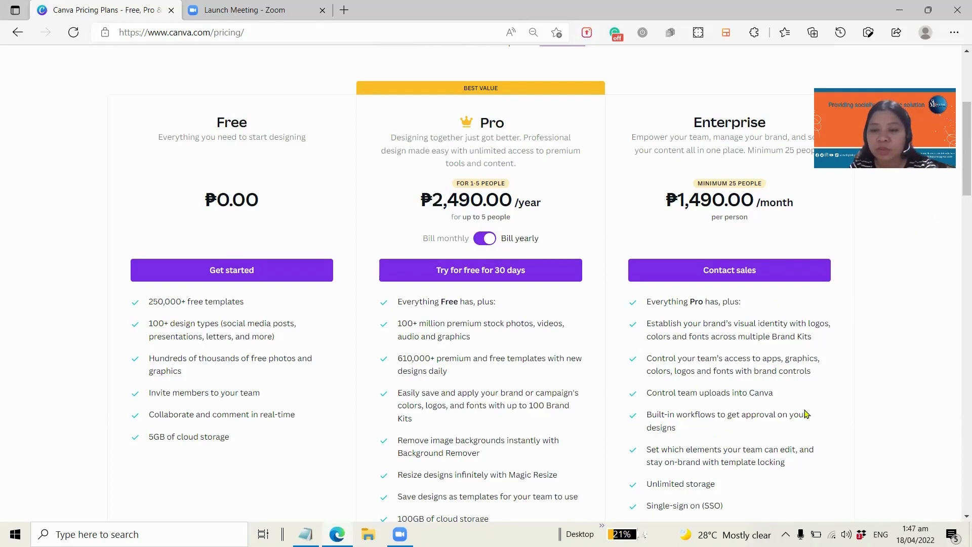
pyautogui.scroll(-1, 958, 181)
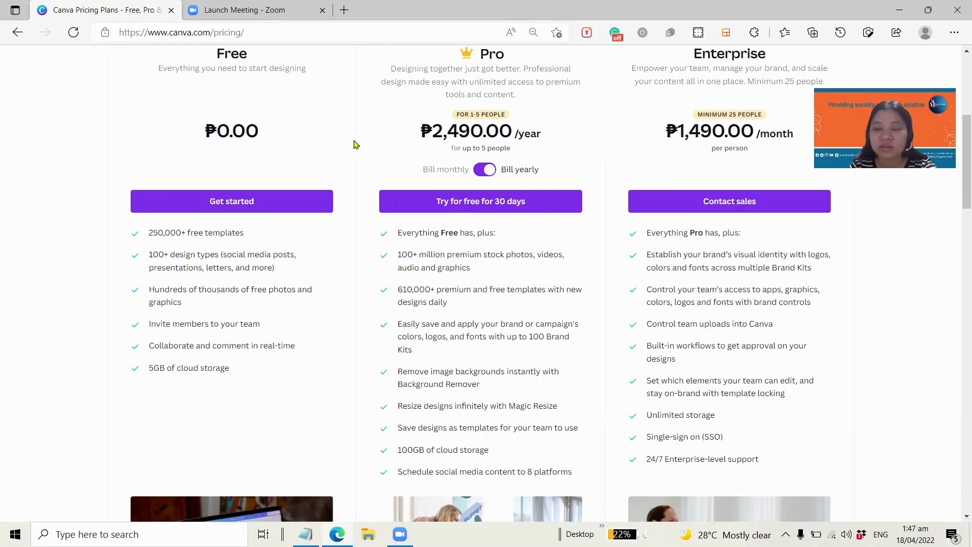
pyautogui.scroll(2, 267, 147)
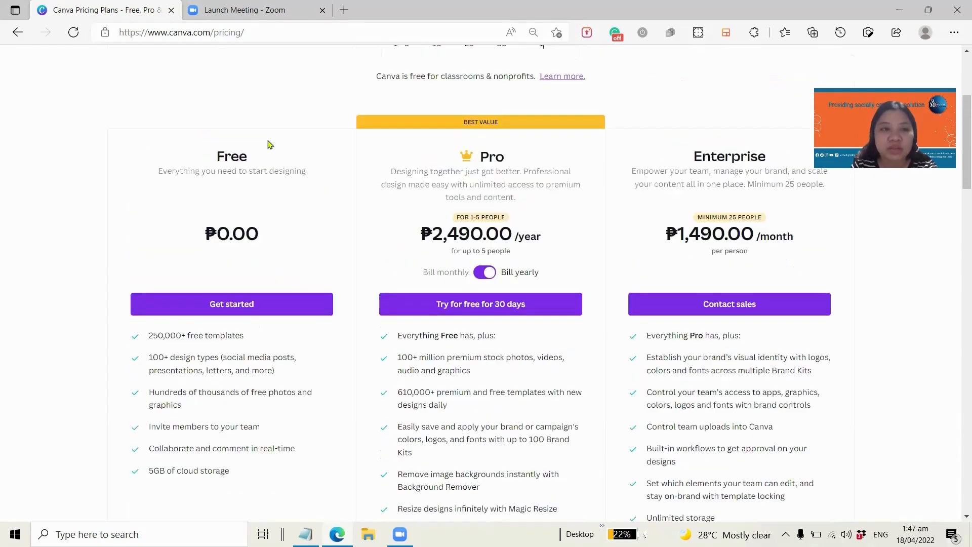
pyautogui.scroll(4, 269, 145)
# Go to the home page and open the Social Media icons collection
pyautogui.click(94, 66)
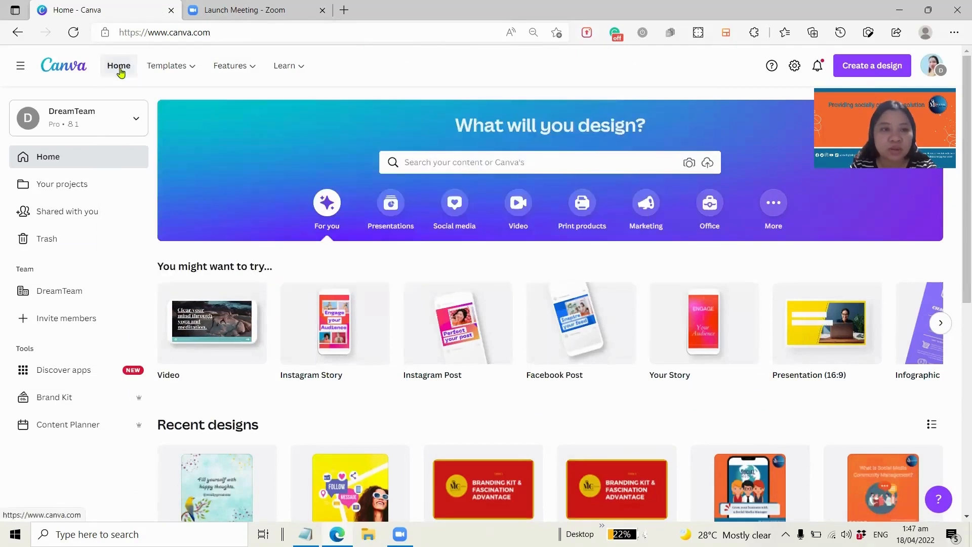
pyautogui.moveTo(172, 71)
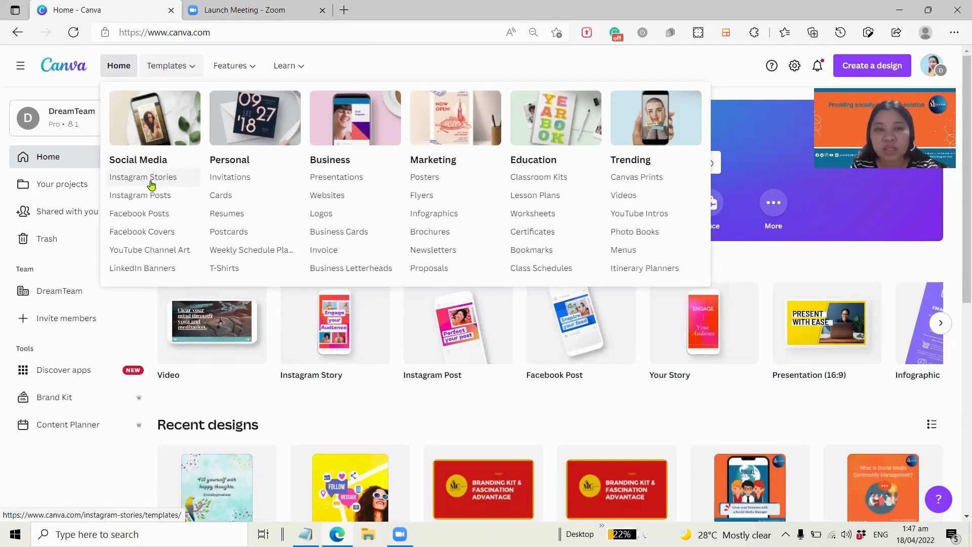
pyautogui.moveTo(238, 70)
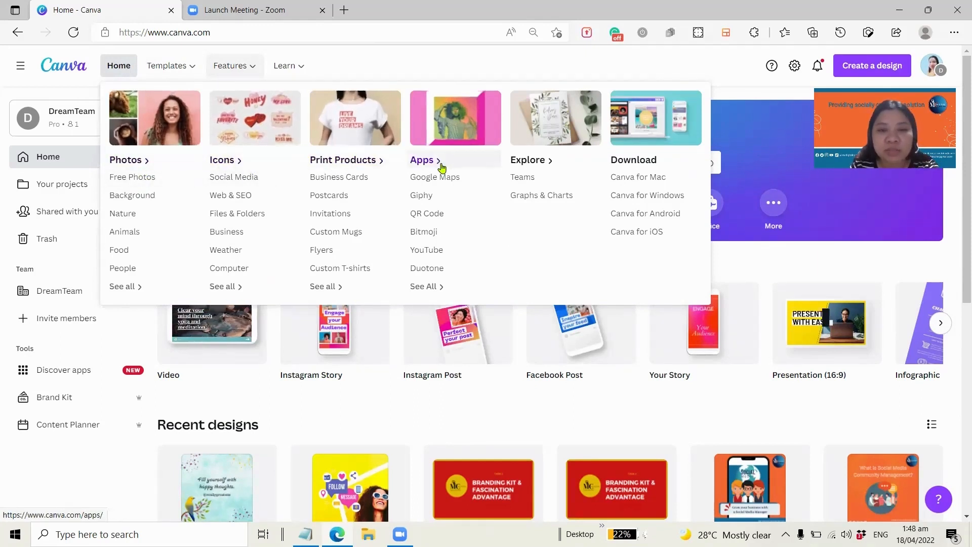
pyautogui.click(235, 182)
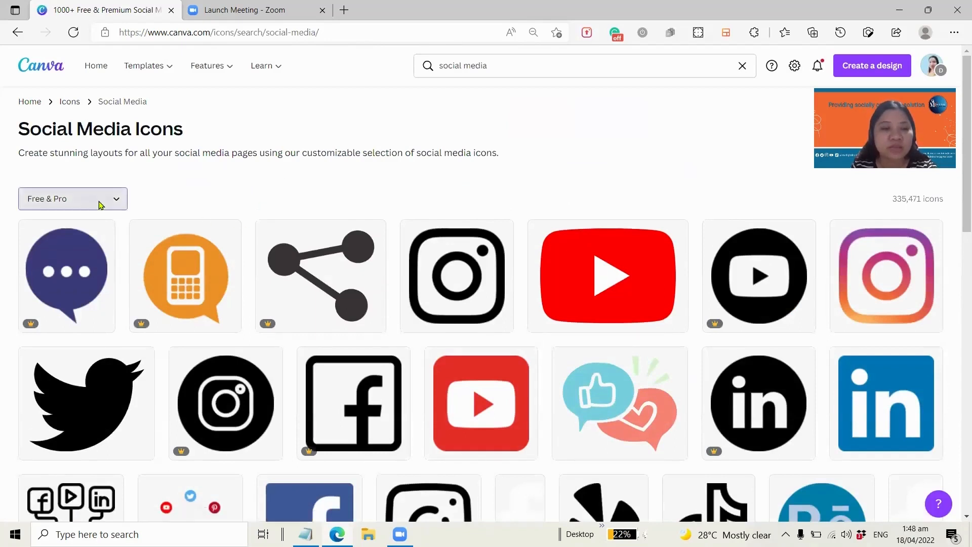
# Filter the social media icons by Pro and by Free, and browse the icon collection
pyautogui.click(102, 204)
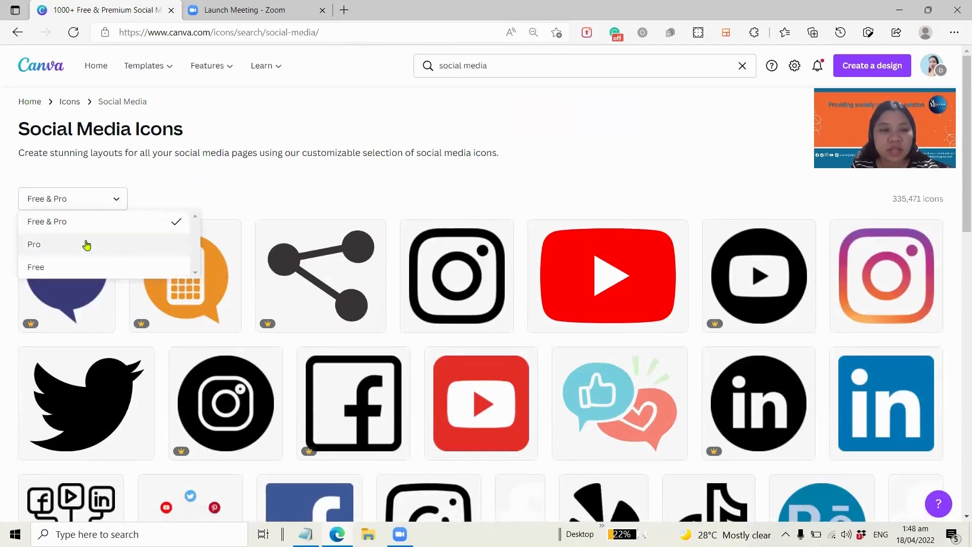
pyautogui.click(82, 249)
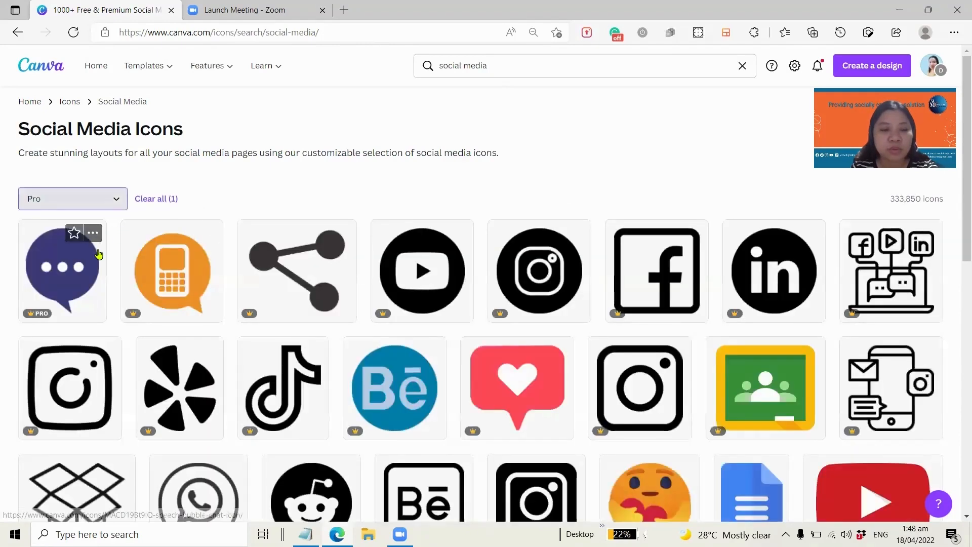
pyautogui.click(93, 201)
pyautogui.click(63, 266)
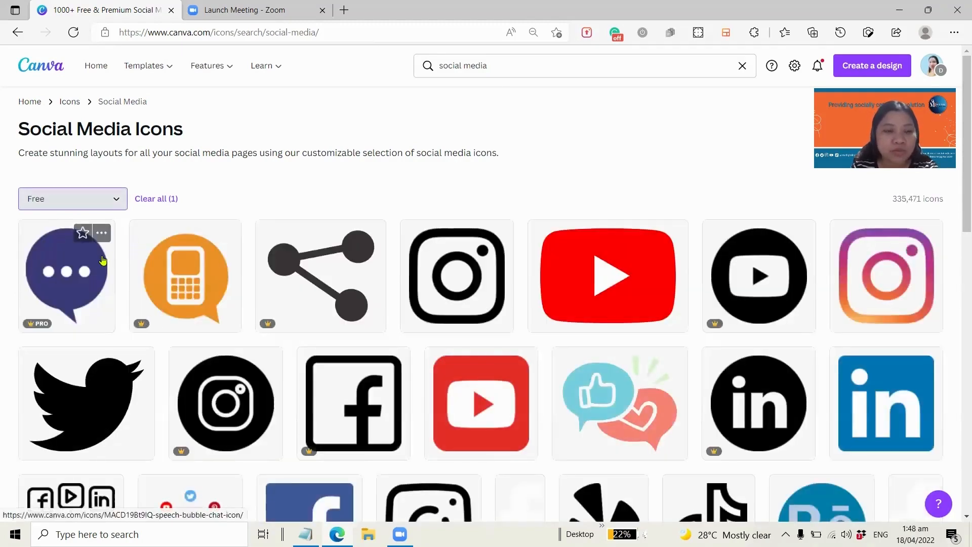
pyautogui.scroll(-8, 137, 282)
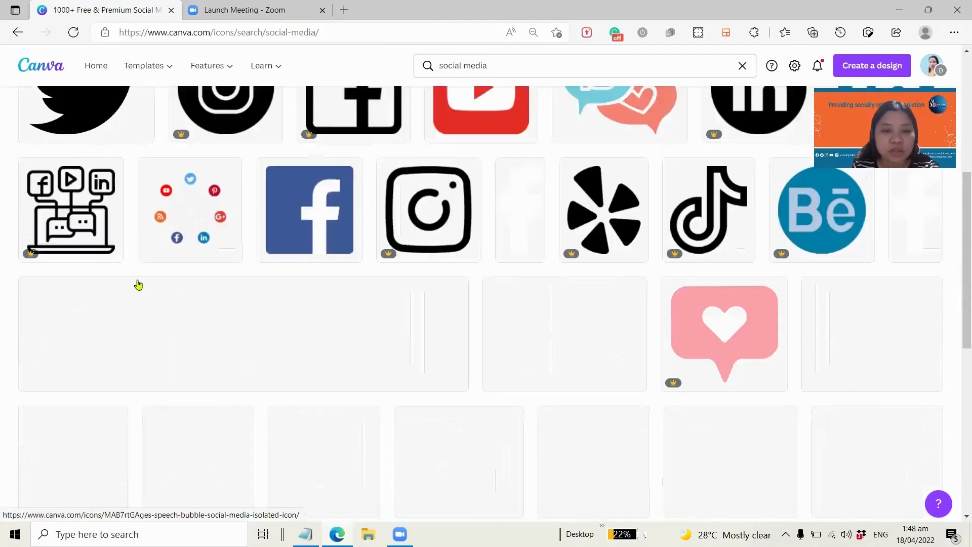
pyautogui.scroll(-6, 140, 283)
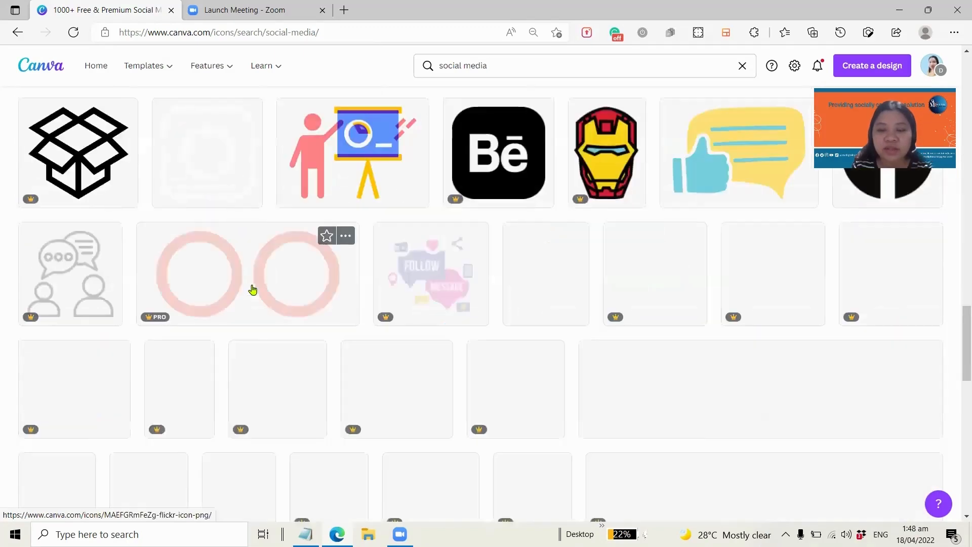
pyautogui.scroll(4, 254, 289)
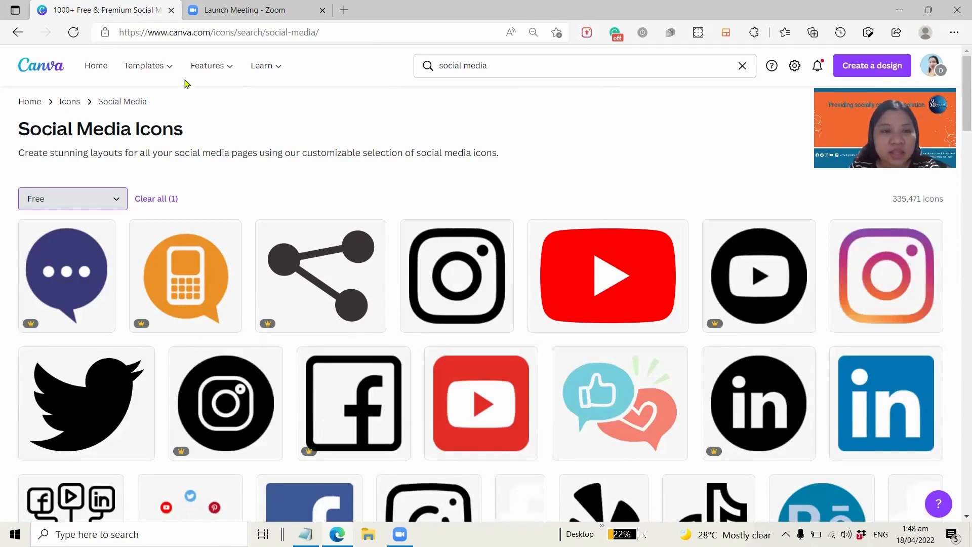
# Look over the available features and learning resources, and return to the home page to view its design suggestions
pyautogui.moveTo(206, 82)
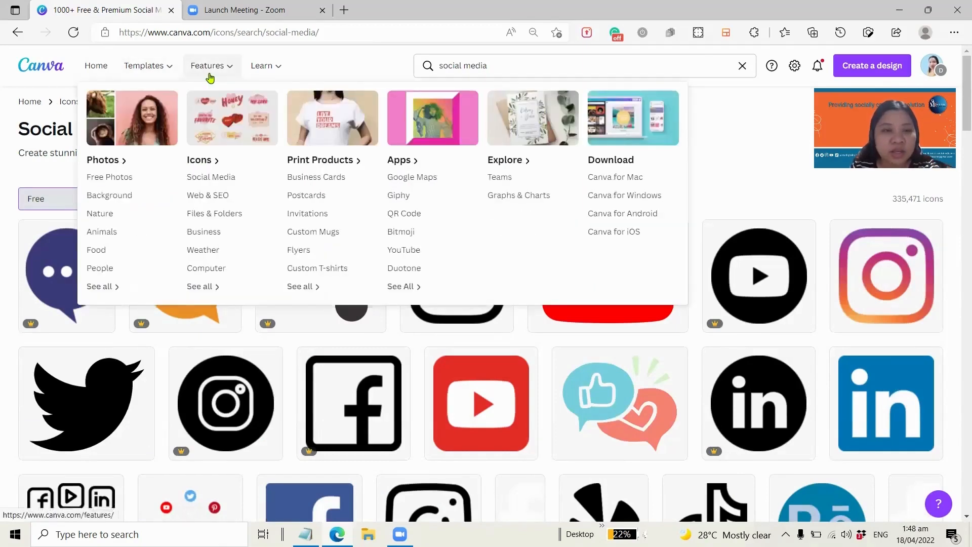
pyautogui.moveTo(274, 70)
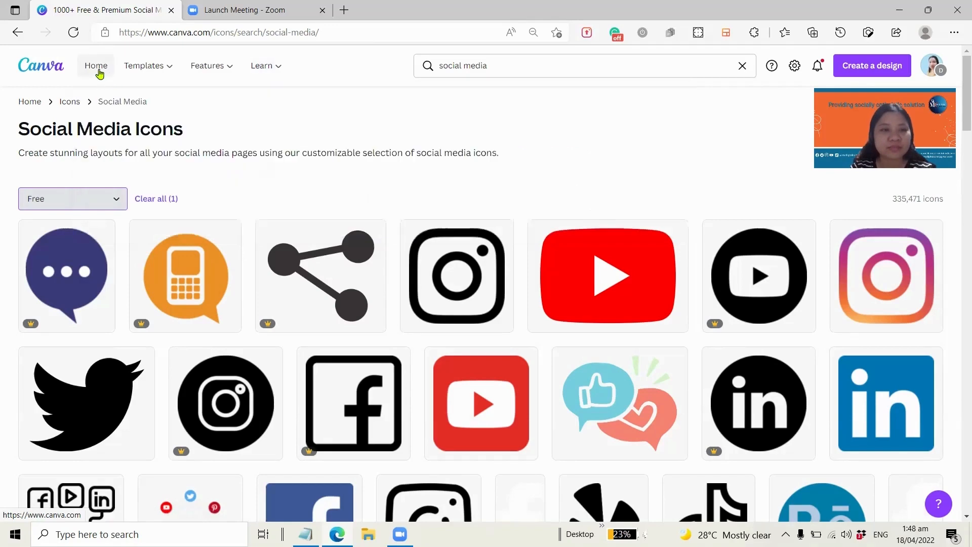
pyautogui.click(96, 65)
pyautogui.moveTo(164, 65)
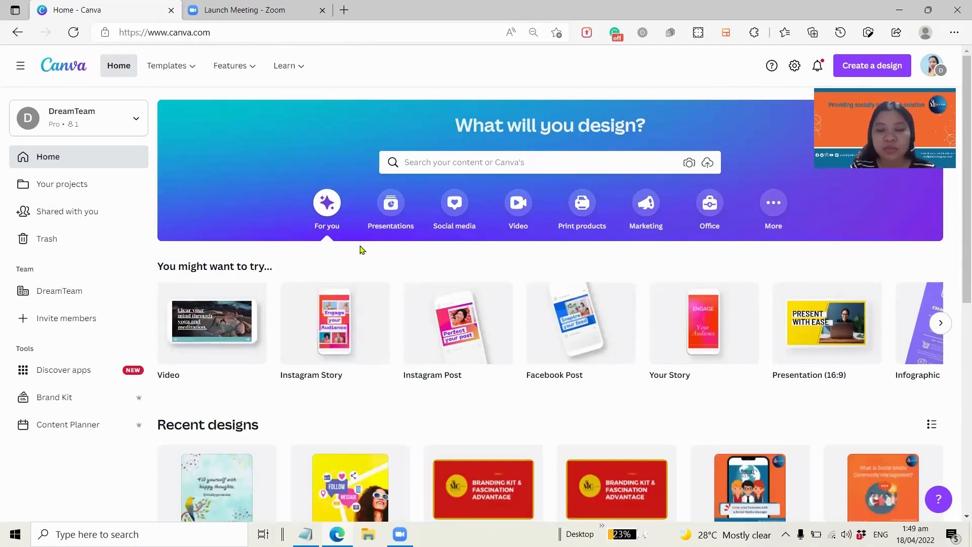
pyautogui.scroll(-7, 310, 281)
pyautogui.scroll(7, 315, 275)
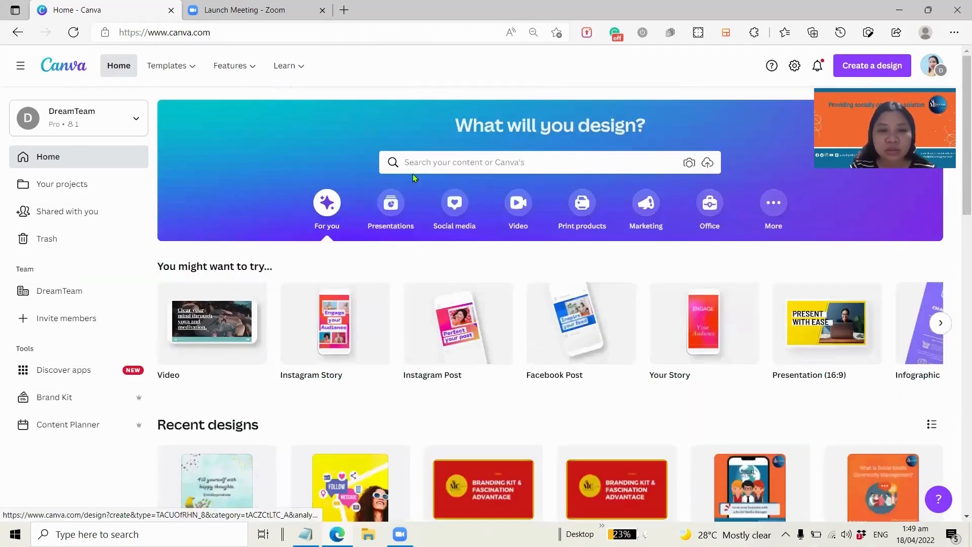
# Search the templates using the recent query "instagram post"
pyautogui.click(424, 163)
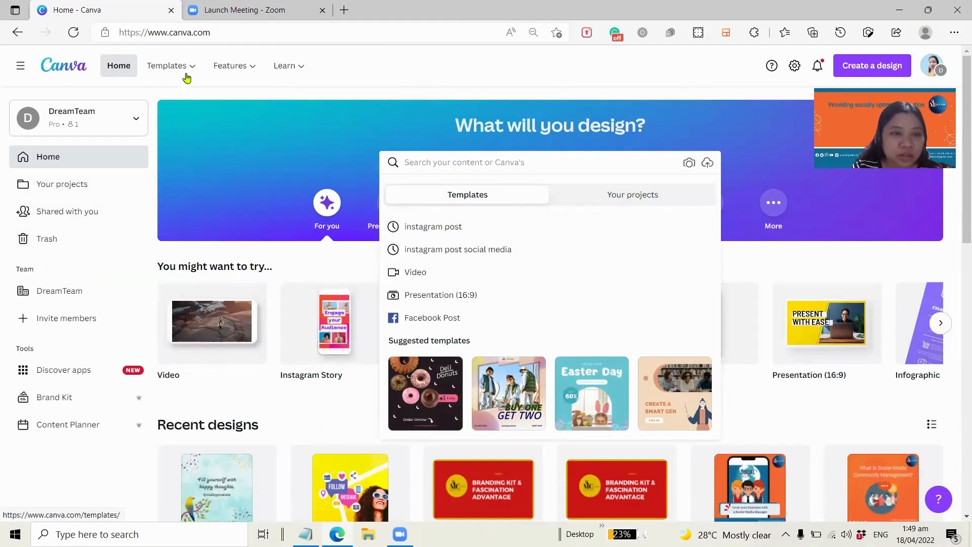
pyautogui.moveTo(190, 75)
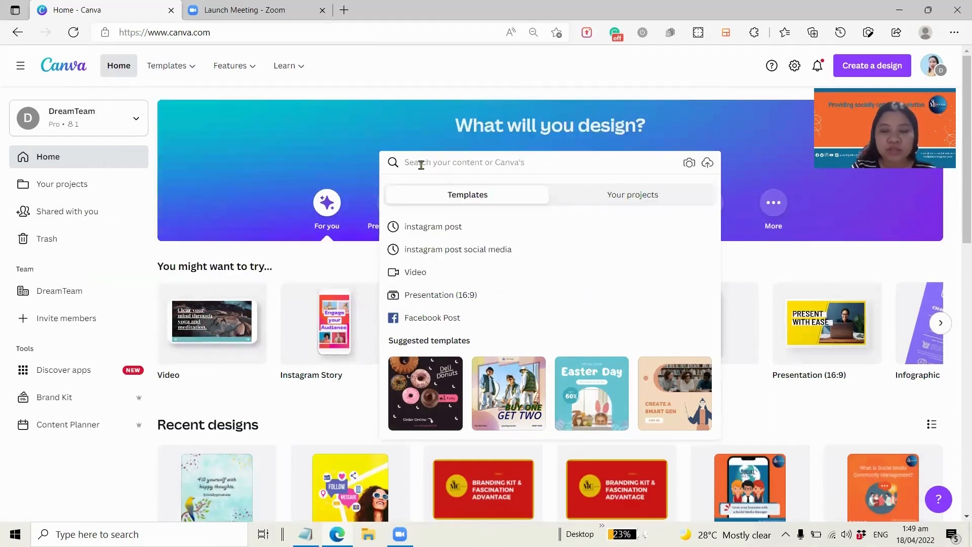
pyautogui.click(451, 229)
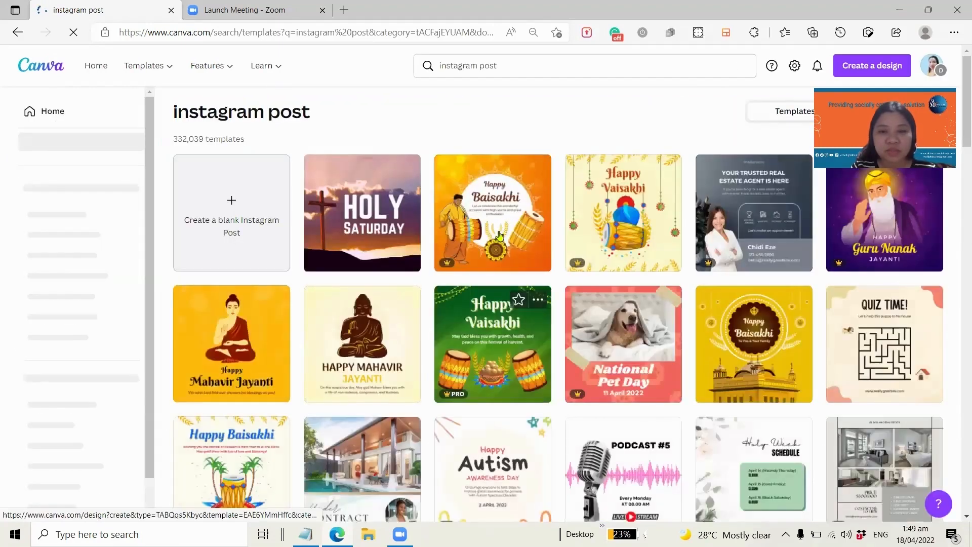
# Browse the Instagram post templates and create a blank Instagram Post design
pyautogui.scroll(-5, 505, 284)
pyautogui.scroll(-3, 504, 284)
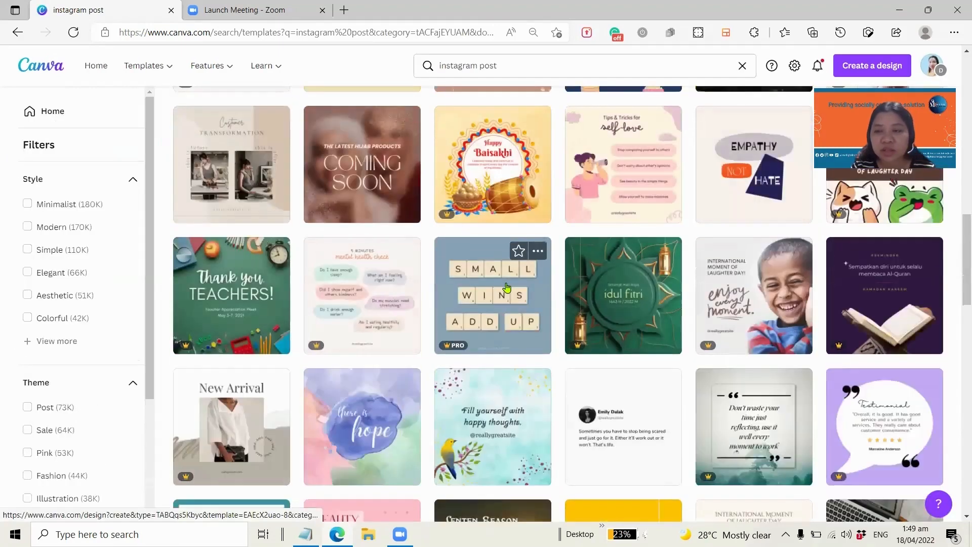
pyautogui.scroll(5, 508, 292)
pyautogui.scroll(5, 508, 292)
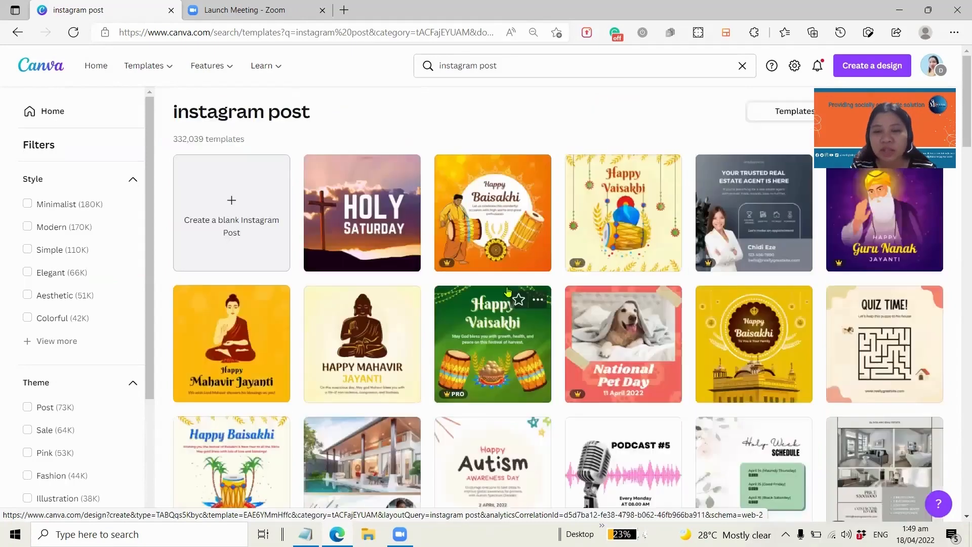
pyautogui.scroll(-1, 446, 341)
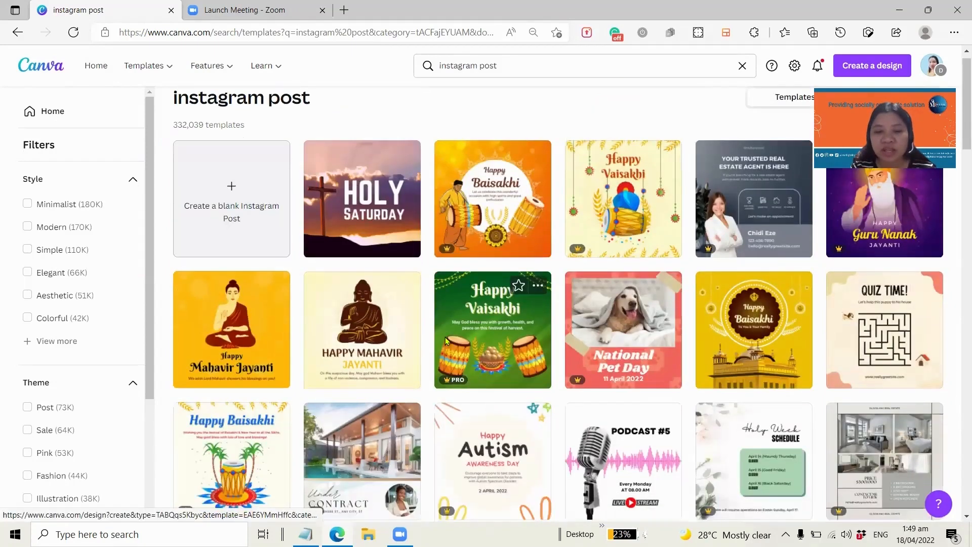
pyautogui.scroll(1, 450, 340)
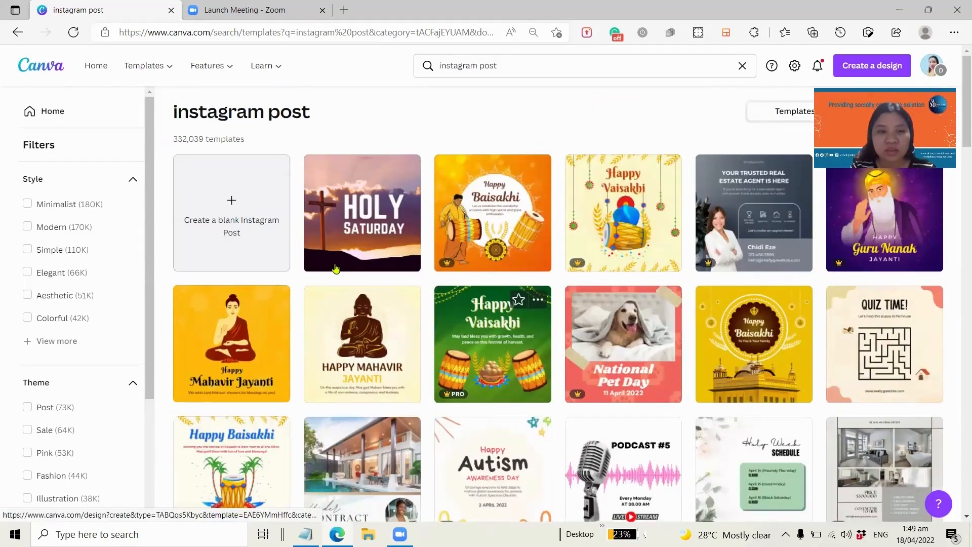
pyautogui.click(251, 233)
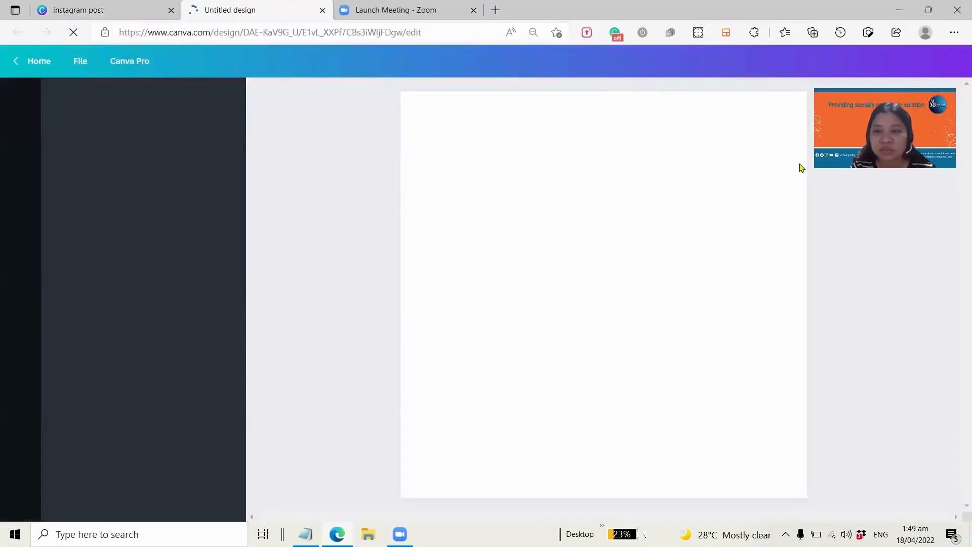
# Set the blank page's background to the orange #f46934 from the DICT SMM Palette
pyautogui.moveTo(845, 172); pyautogui.dragTo(847, 327)
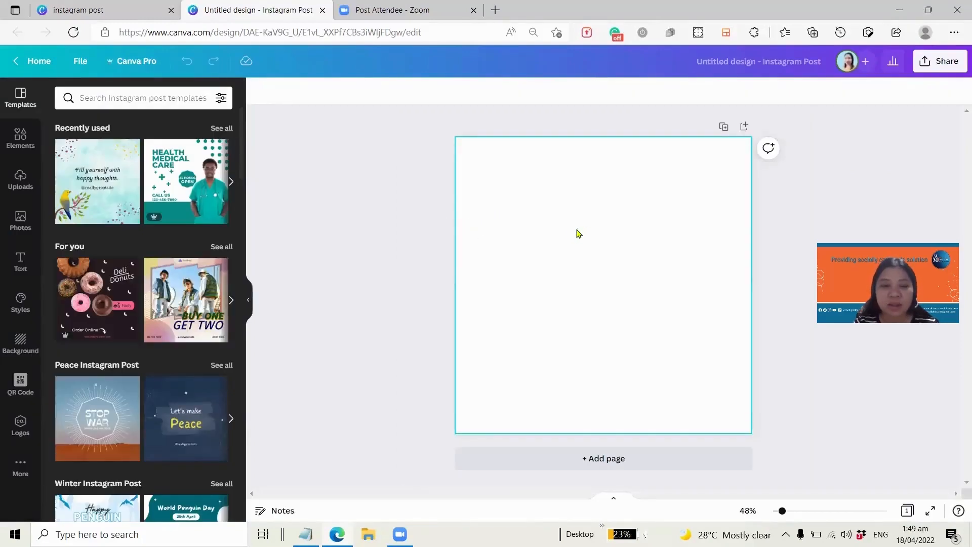
pyautogui.click(603, 198)
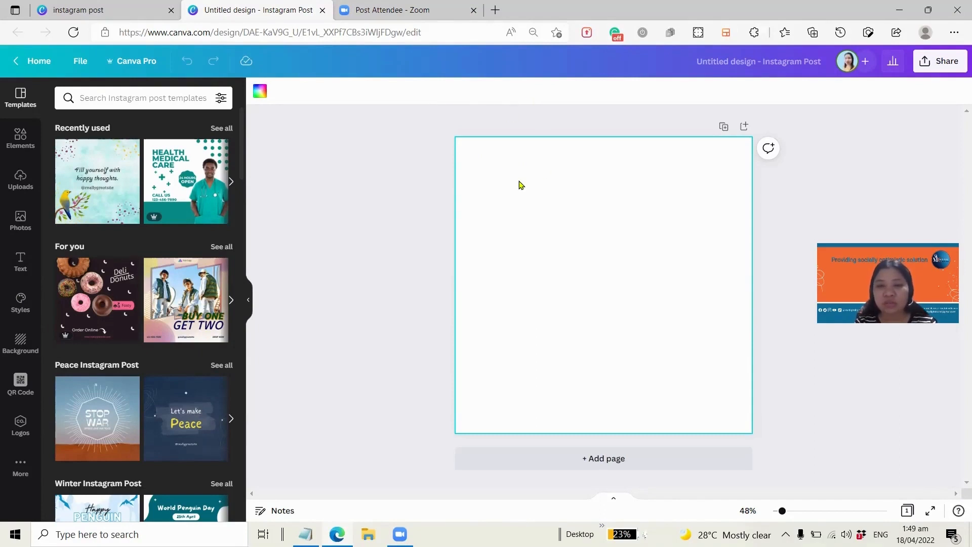
pyautogui.click(375, 218)
pyautogui.click(511, 209)
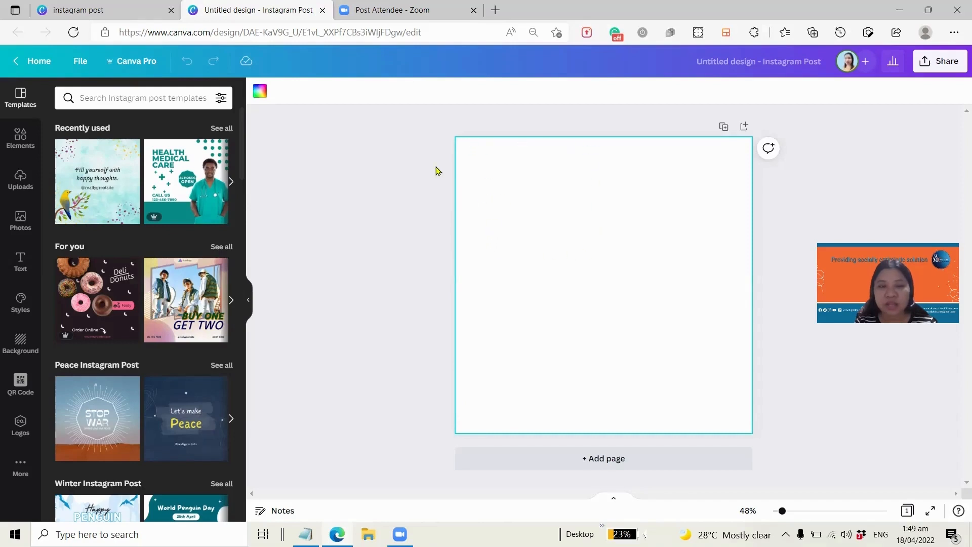
pyautogui.click(260, 96)
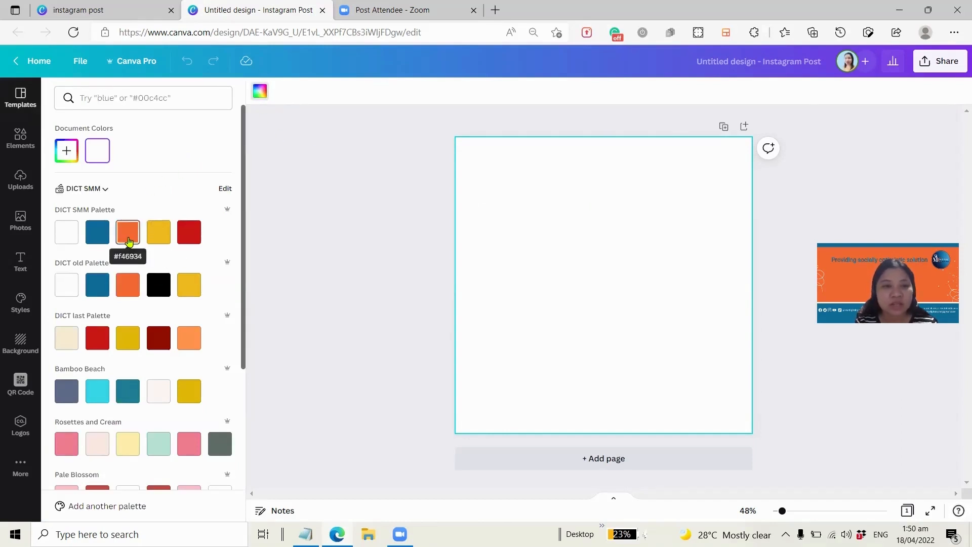
pyautogui.click(130, 239)
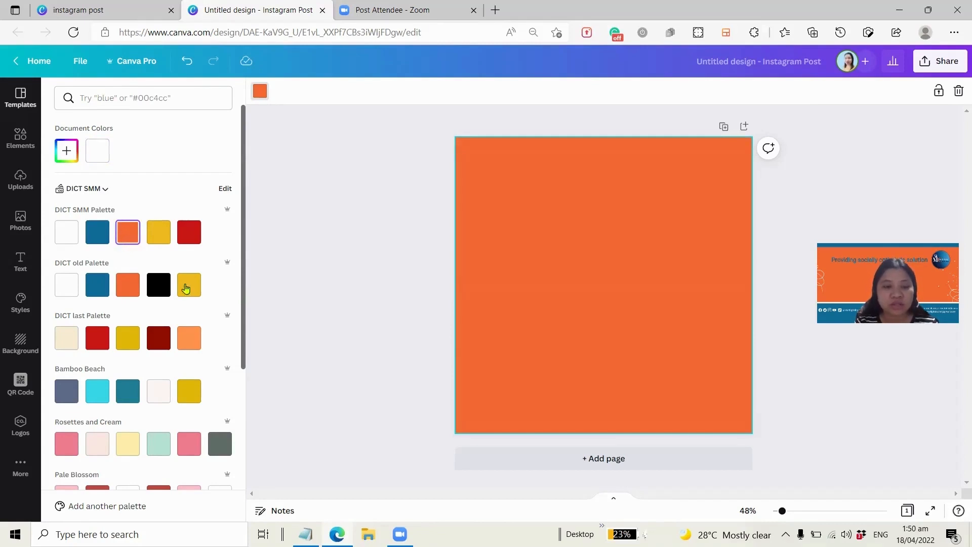
# Try the custom background colour #F49634, and reapply the orange from the DICT old Palette to the page
pyautogui.scroll(-3, 238, 288)
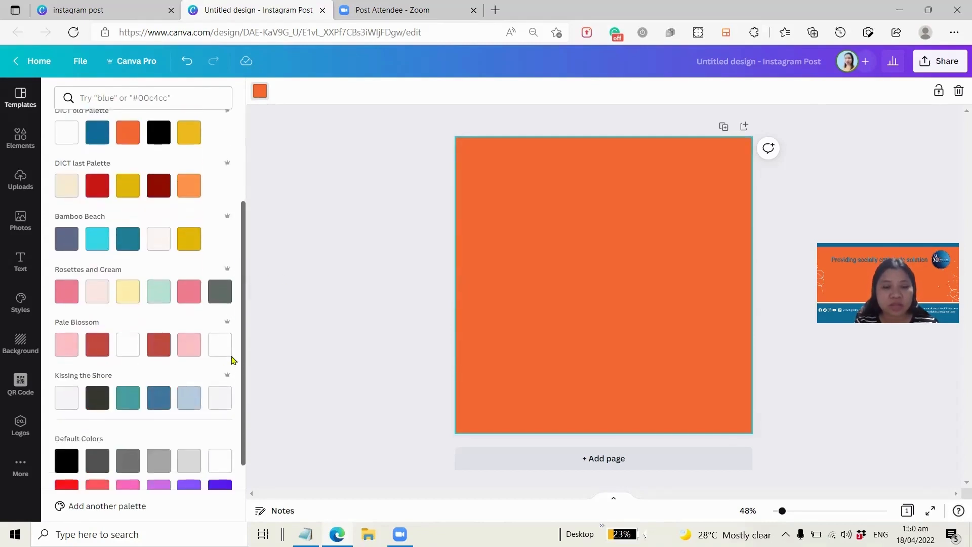
pyautogui.scroll(-2, 233, 359)
pyautogui.scroll(5, 124, 343)
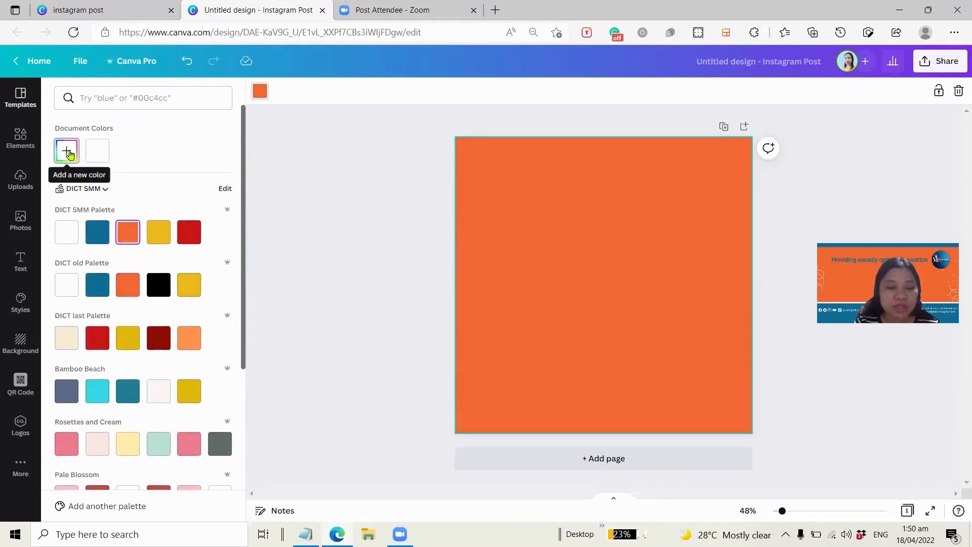
pyautogui.click(67, 151)
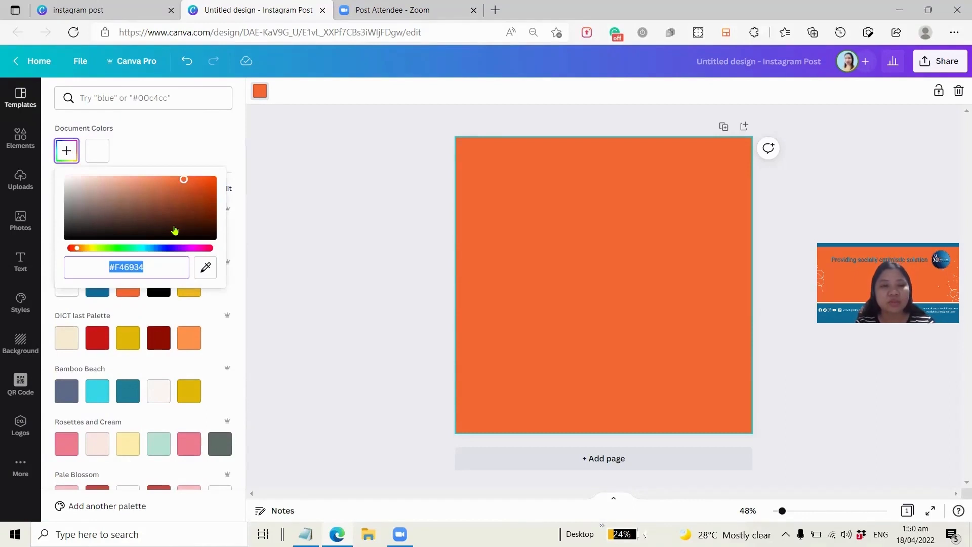
pyautogui.moveTo(82, 248)
pyautogui.mouseDown()
pyautogui.moveTo(142, 252)
pyautogui.moveTo(82, 251)
pyautogui.mouseUp()
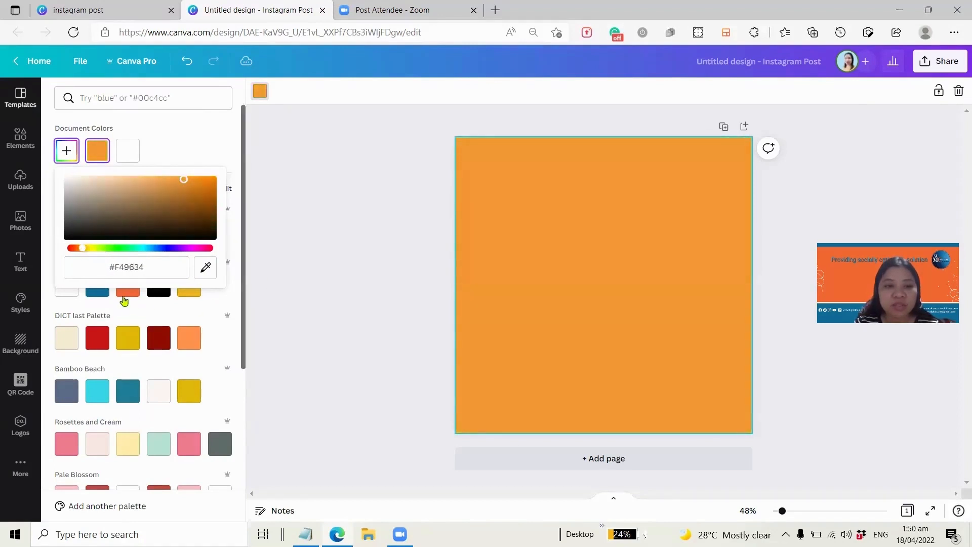
pyautogui.click(124, 300)
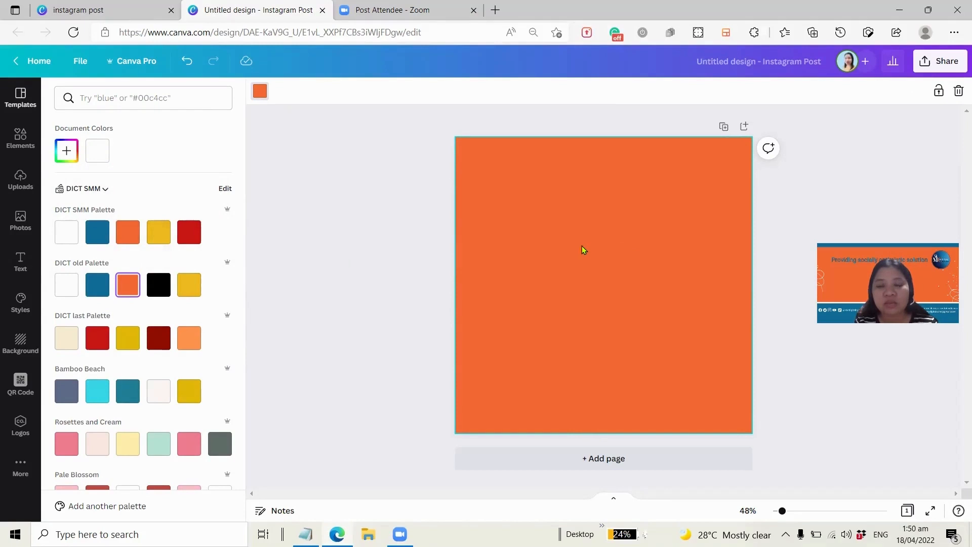
pyautogui.click(394, 261)
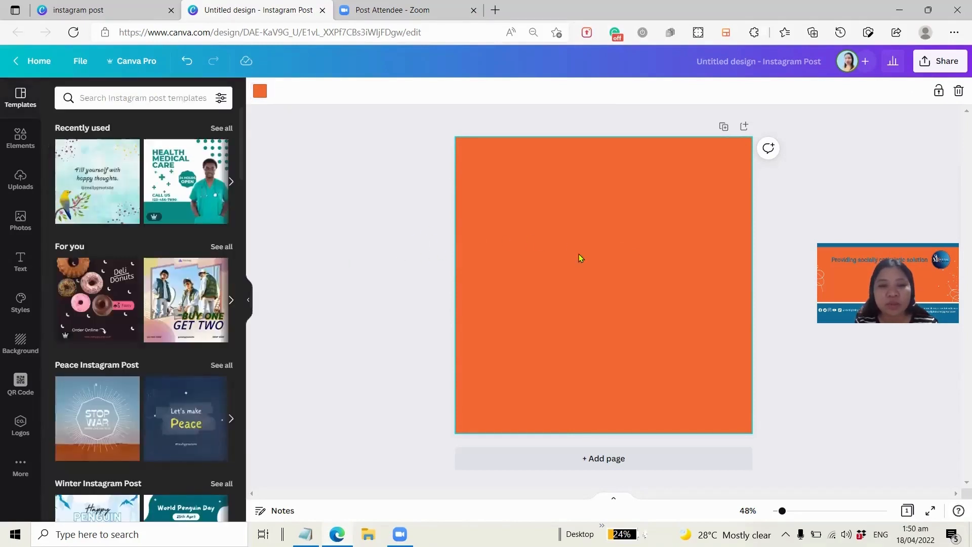
# Search the design elements using the recent query "cellphone frame"
pyautogui.click(24, 146)
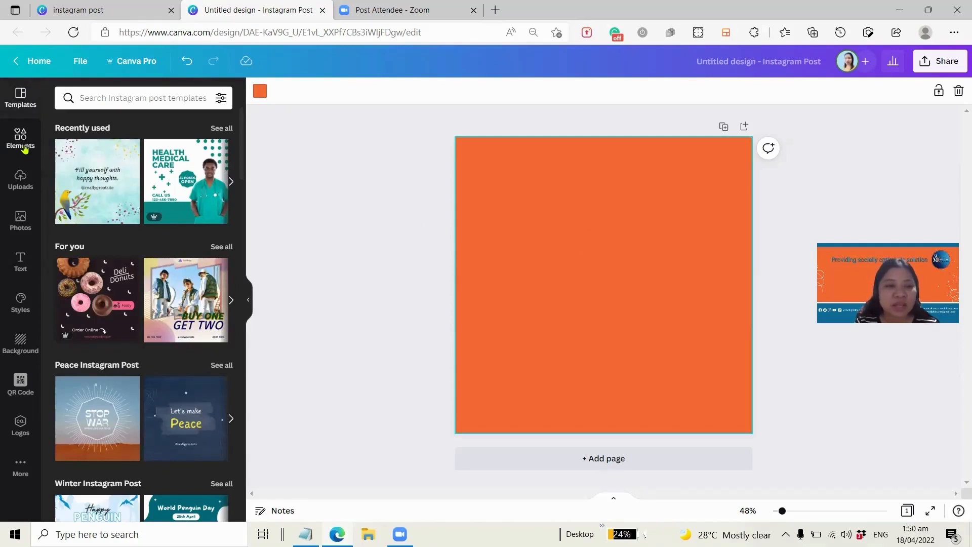
pyautogui.click(106, 99)
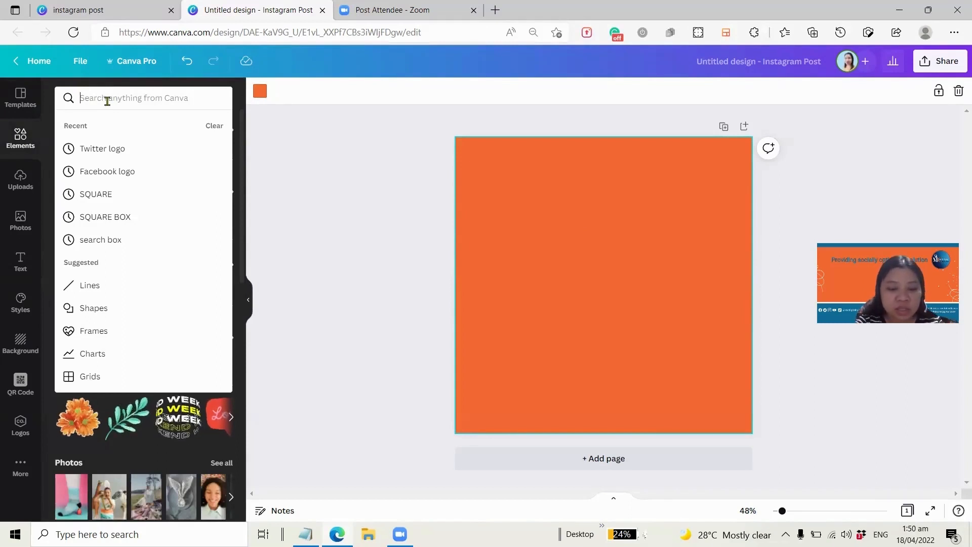
pyautogui.write('celp')
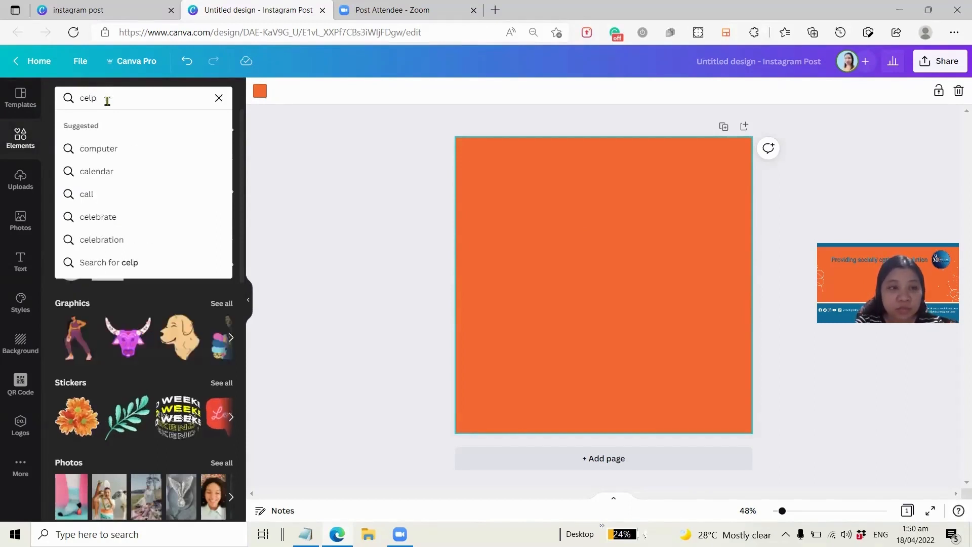
pyautogui.press('BackSpace')
pyautogui.write('lp')
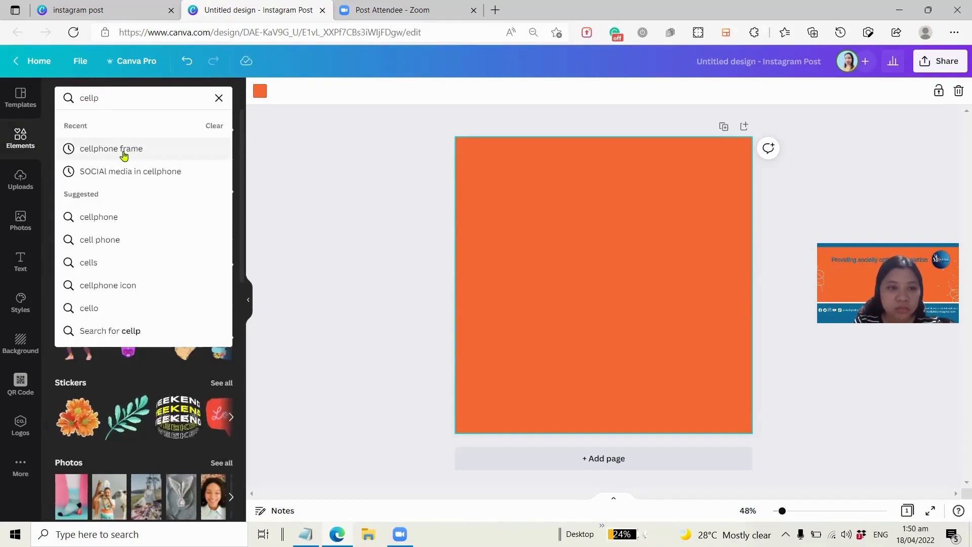
pyautogui.click(123, 149)
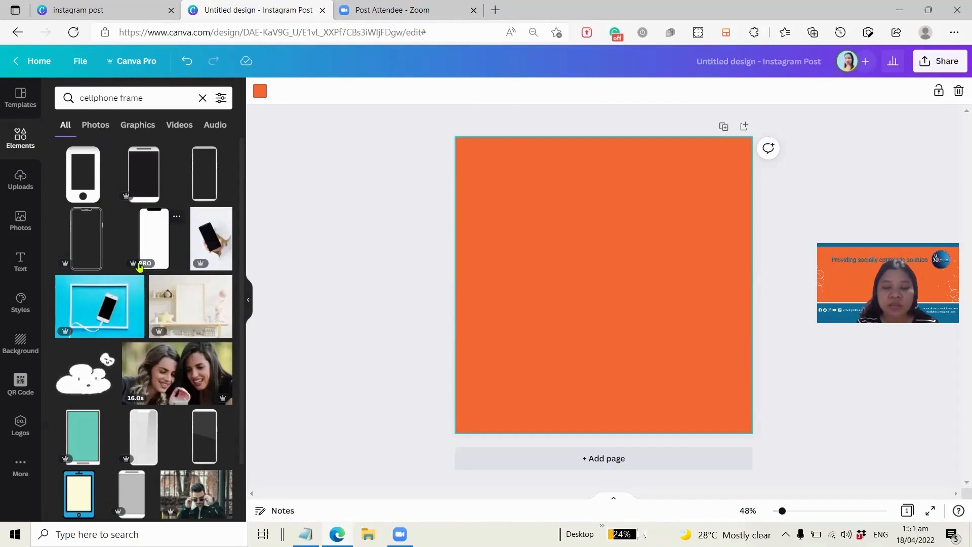
# Filter the cellphone frame results to free elements and look through them
pyautogui.click(220, 99)
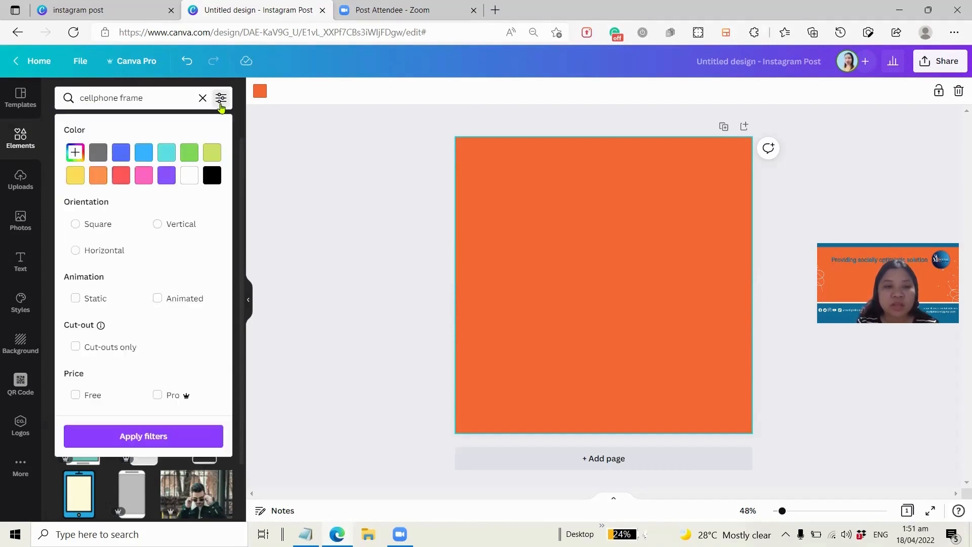
pyautogui.click(76, 397)
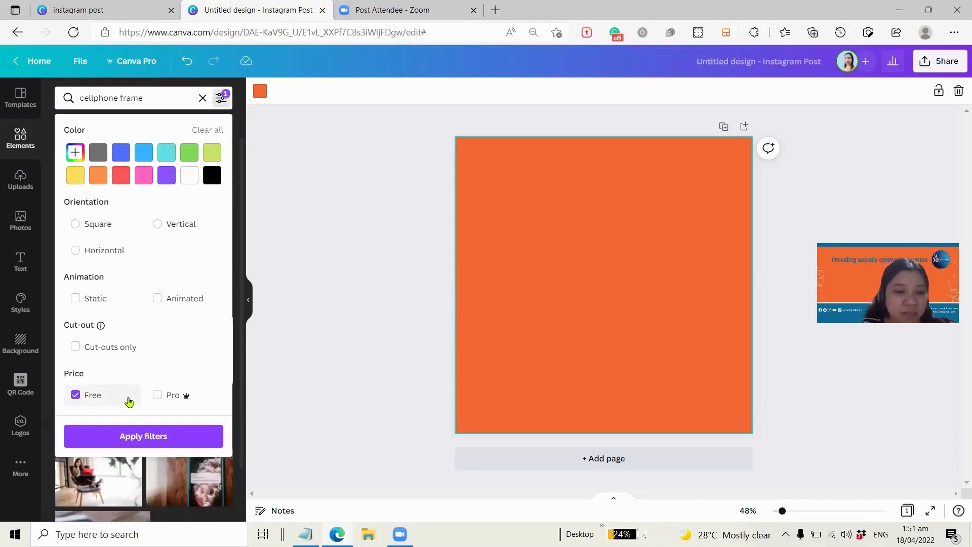
pyautogui.click(137, 442)
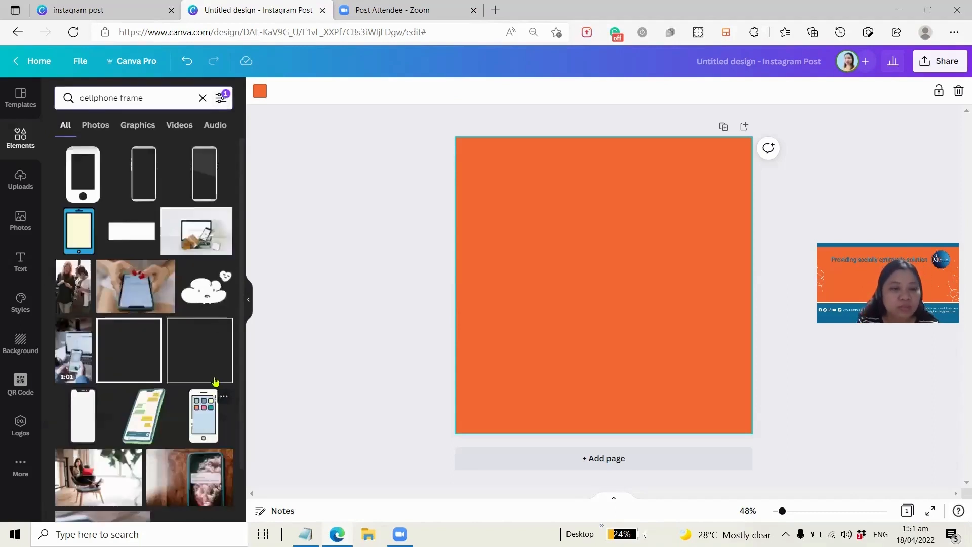
pyautogui.scroll(-1, 160, 274)
pyautogui.scroll(1, 132, 233)
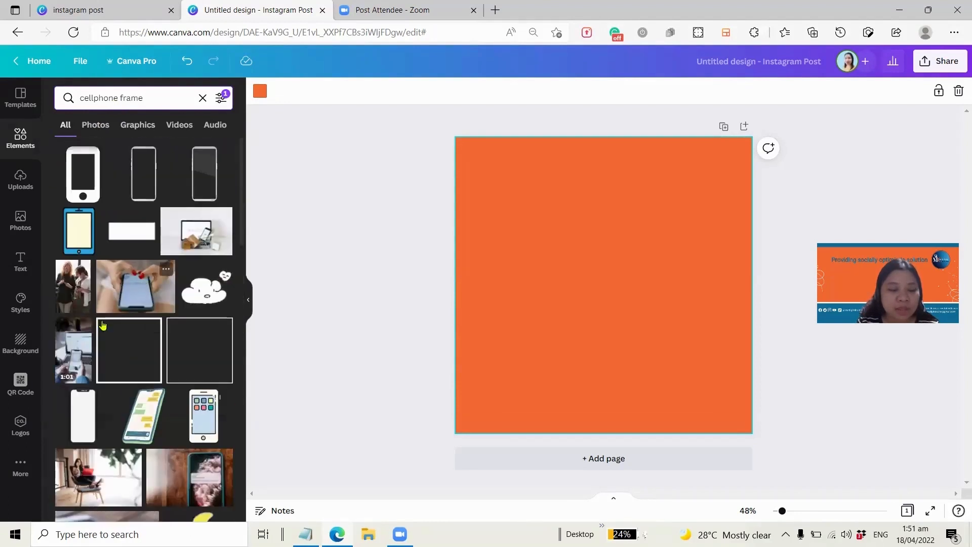
# Add the black-bordered smartphone graphic with a blank white screen to the page and enlarge it to nearly the page's height
pyautogui.click(87, 414)
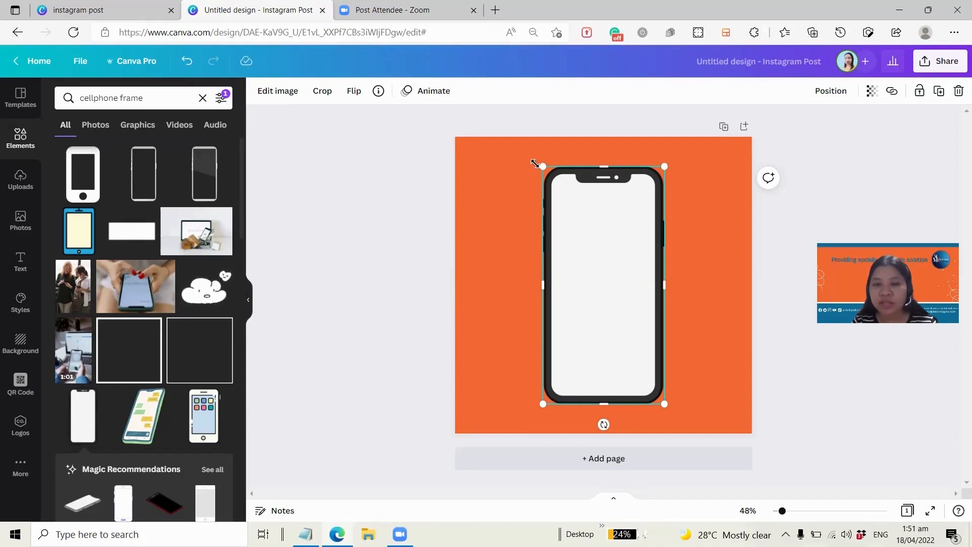
pyautogui.moveTo(540, 166); pyautogui.dragTo(506, 152)
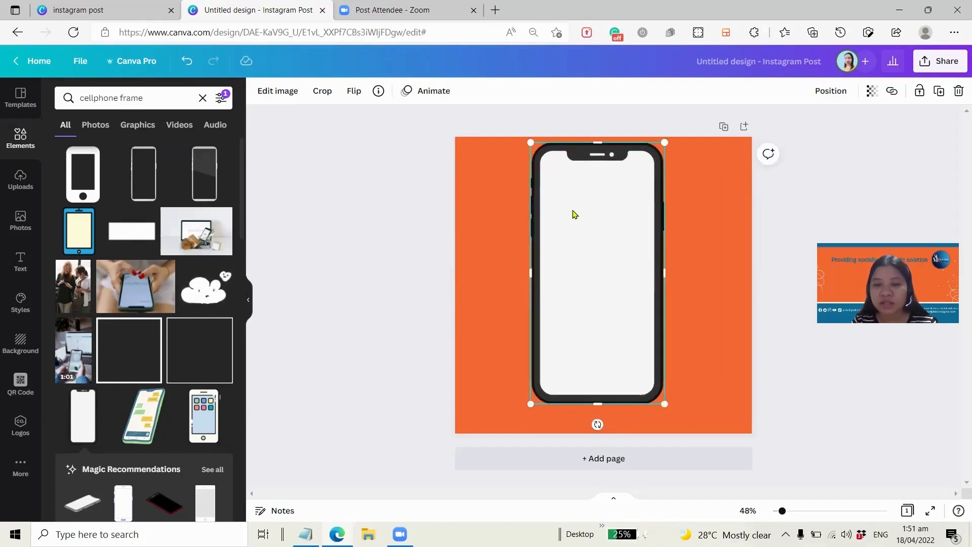
pyautogui.moveTo(573, 216); pyautogui.dragTo(585, 251)
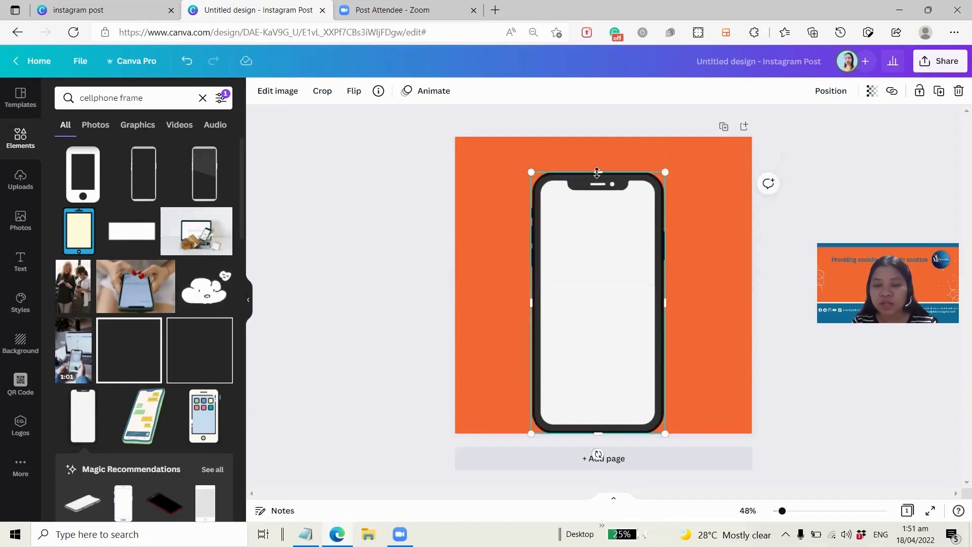
pyautogui.moveTo(598, 170)
pyautogui.mouseDown()
pyautogui.moveTo(598, 253)
pyautogui.moveTo(601, 153)
pyautogui.moveTo(605, 165)
pyautogui.mouseUp()
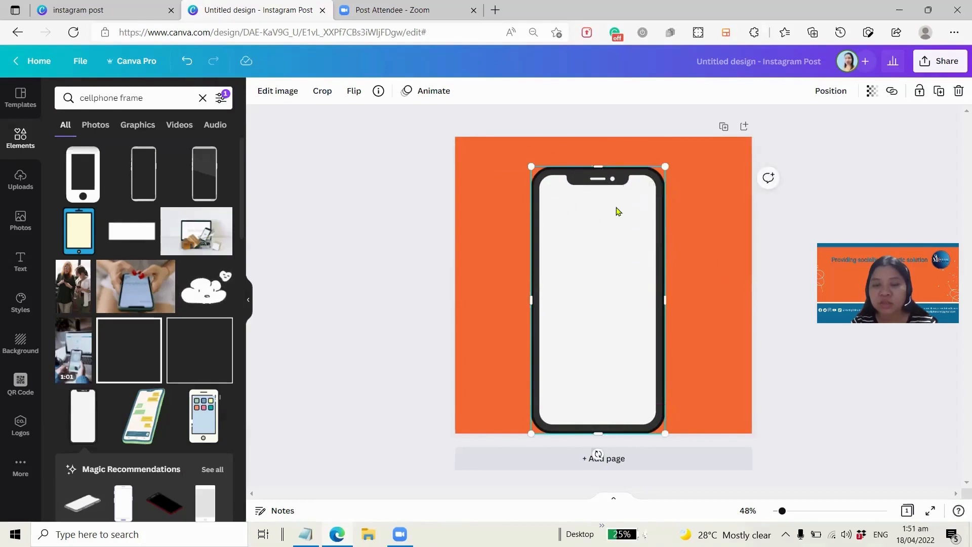
pyautogui.moveTo(666, 166); pyautogui.dragTo(672, 151)
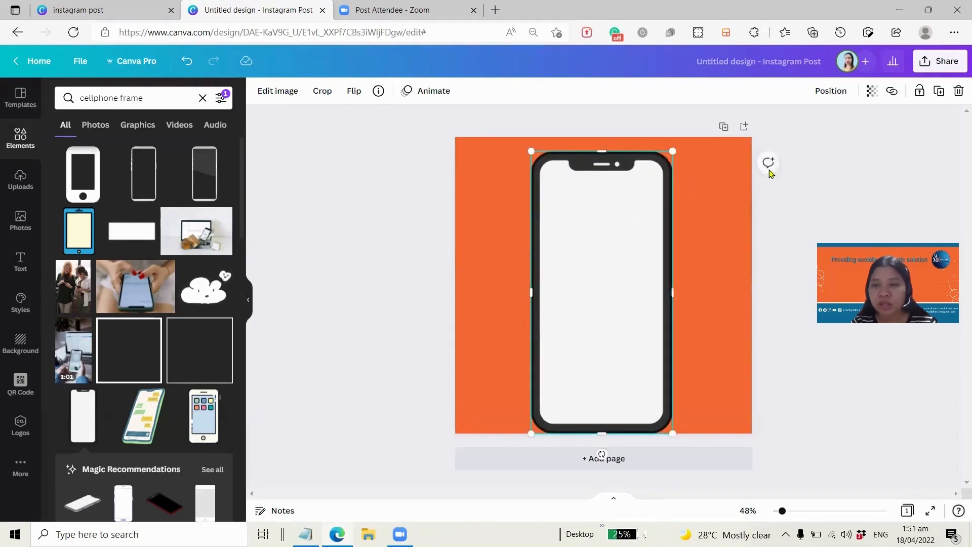
# Align the phone graphic to the middle and center of the page
pyautogui.click(834, 92)
pyautogui.click(682, 196)
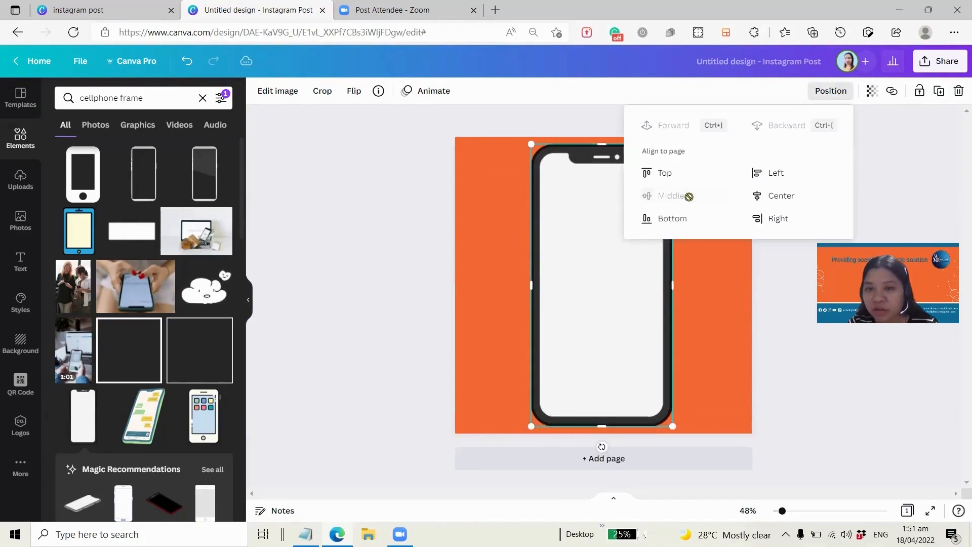
pyautogui.click(778, 196)
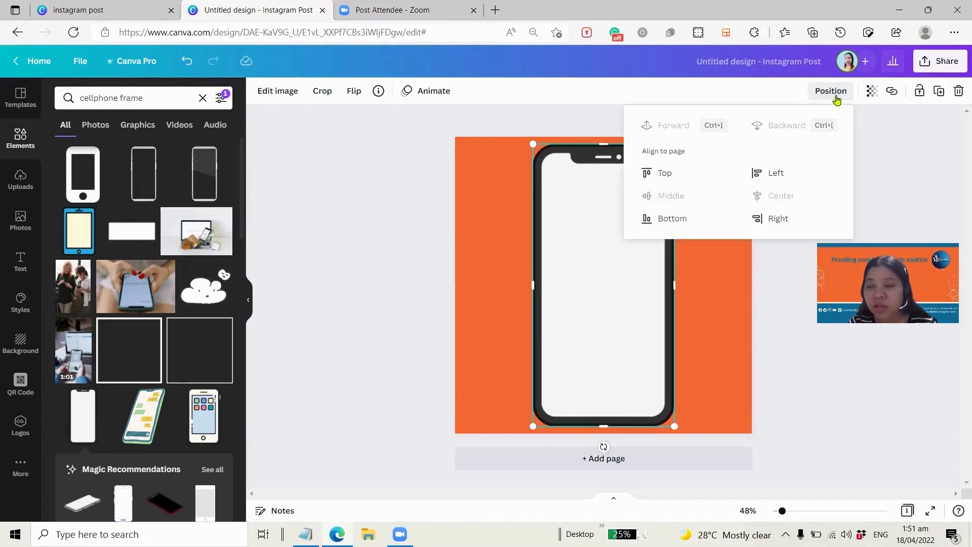
pyautogui.click(481, 286)
# Enlarge the phone graphic further and move it down so its lower end runs off the page, keeping it horizontally centered
pyautogui.moveTo(584, 269); pyautogui.dragTo(584, 287)
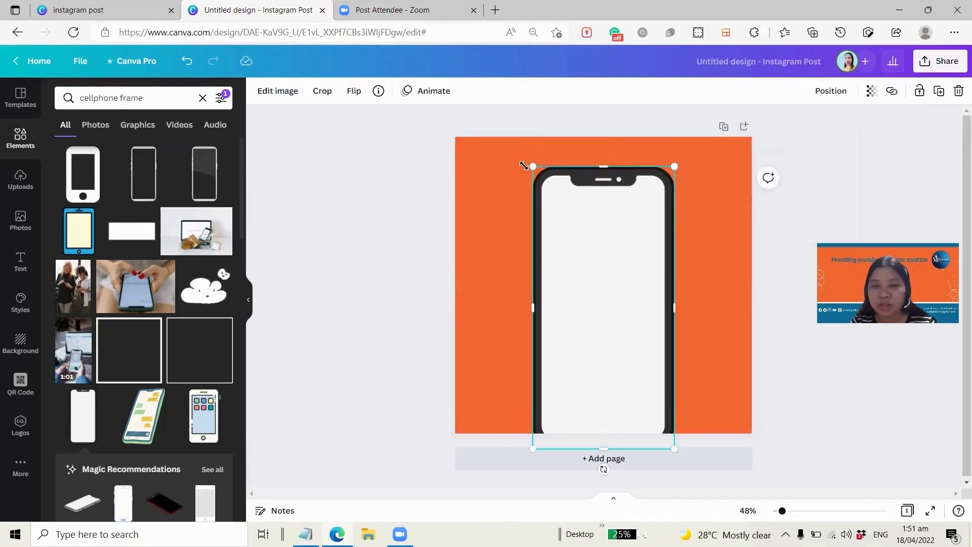
pyautogui.moveTo(524, 166); pyautogui.dragTo(515, 149)
pyautogui.moveTo(674, 153); pyautogui.dragTo(676, 148)
pyautogui.moveTo(627, 239); pyautogui.dragTo(625, 258)
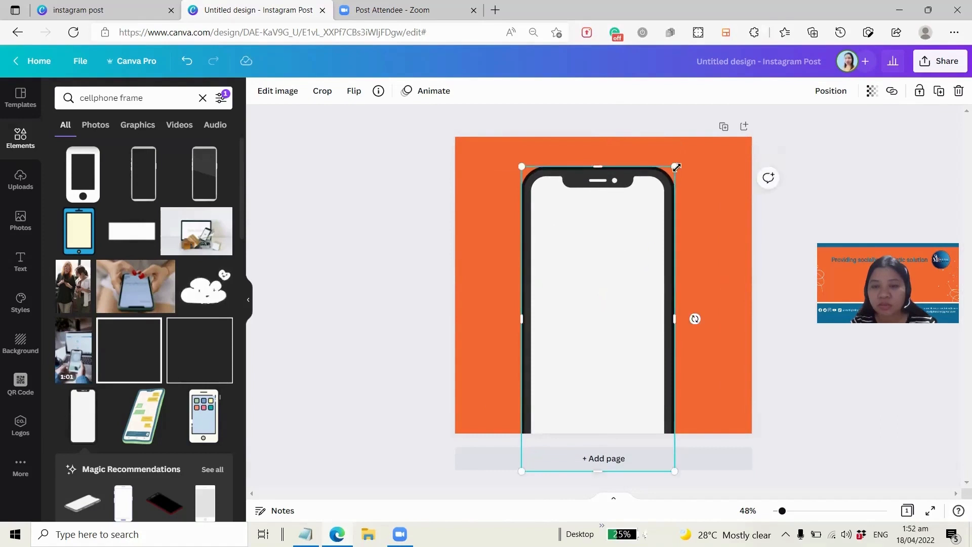
pyautogui.moveTo(677, 167); pyautogui.dragTo(681, 160)
pyautogui.moveTo(621, 262); pyautogui.dragTo(620, 273)
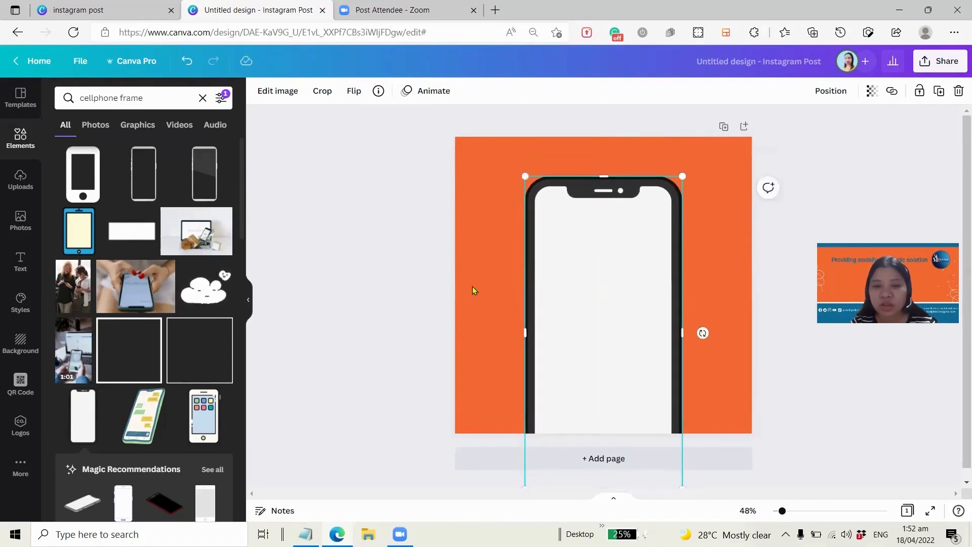
pyautogui.click(396, 299)
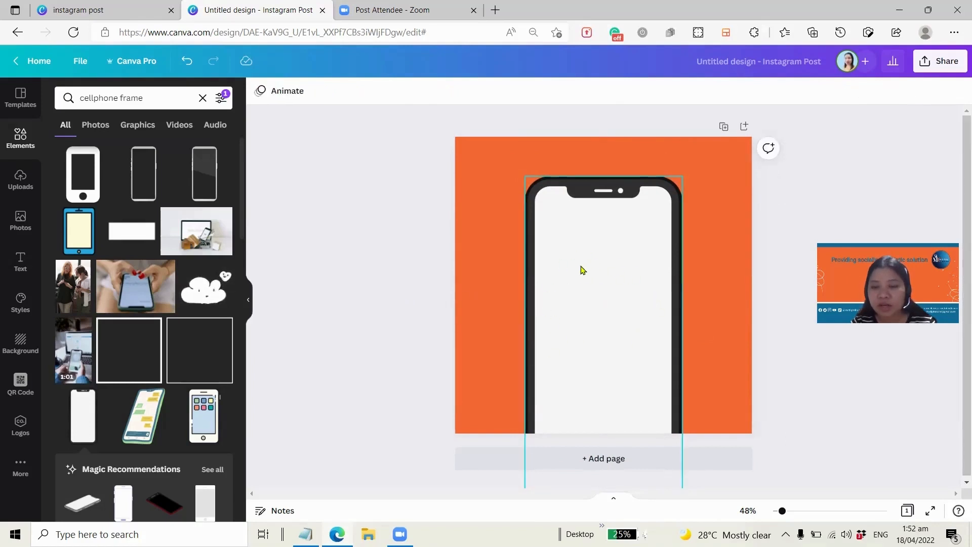
# Clear the element search and run the recent query "SOcial media"
pyautogui.click(203, 98)
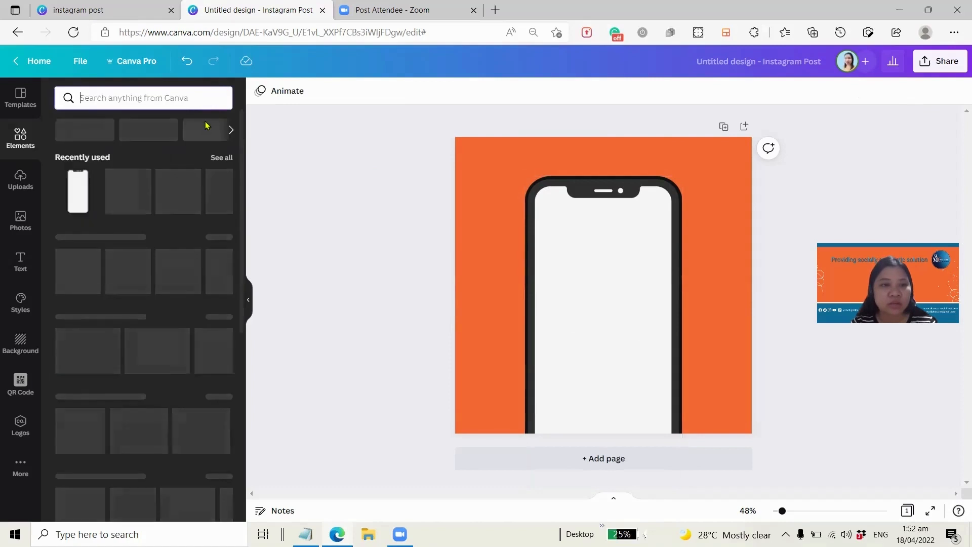
pyautogui.click(100, 100)
pyautogui.write('social')
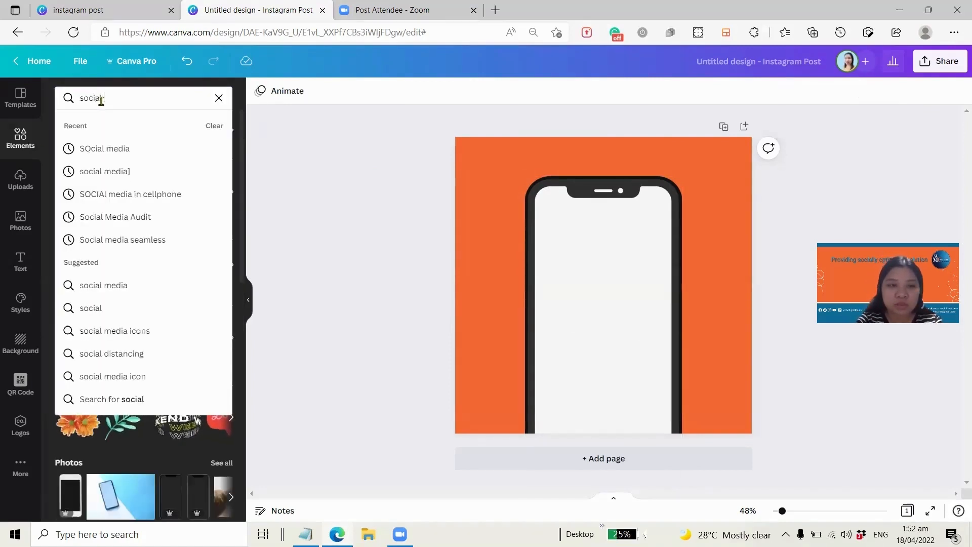
pyautogui.click(96, 149)
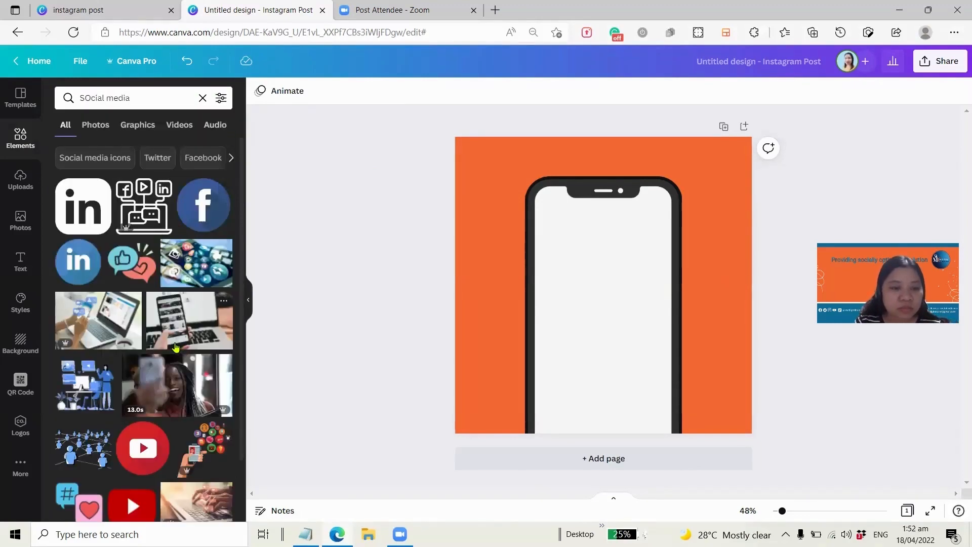
# Add the graphic of computer screens surrounded by red and teal media icons, and place it centrally on the phone's screen
pyautogui.scroll(-2, 175, 347)
pyautogui.scroll(-5, 183, 355)
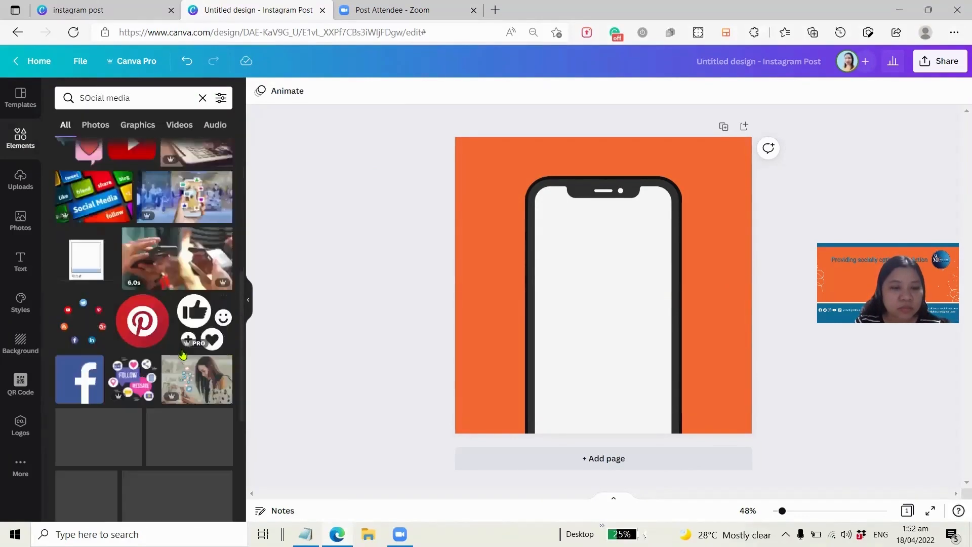
pyautogui.scroll(-1, 183, 355)
pyautogui.scroll(-4, 187, 357)
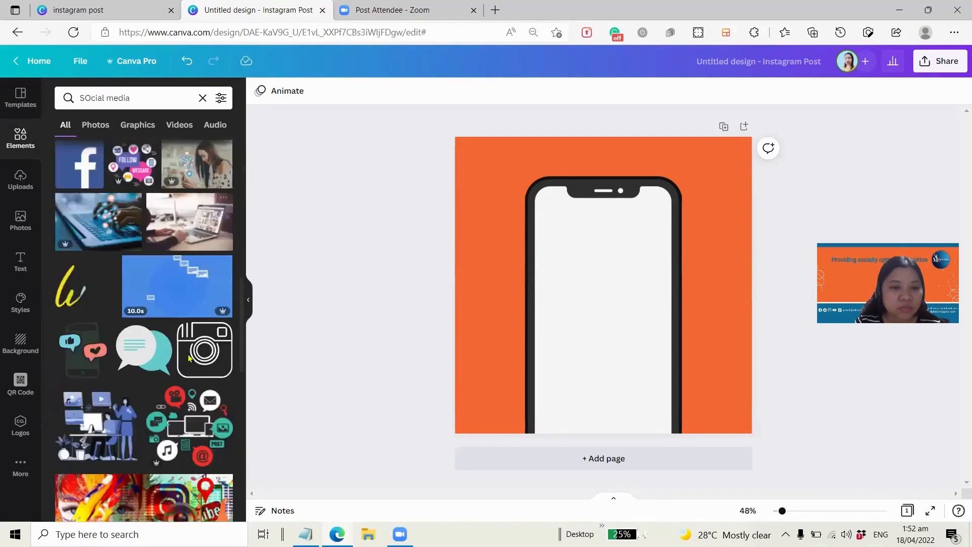
pyautogui.scroll(-1, 188, 358)
pyautogui.scroll(-5, 207, 378)
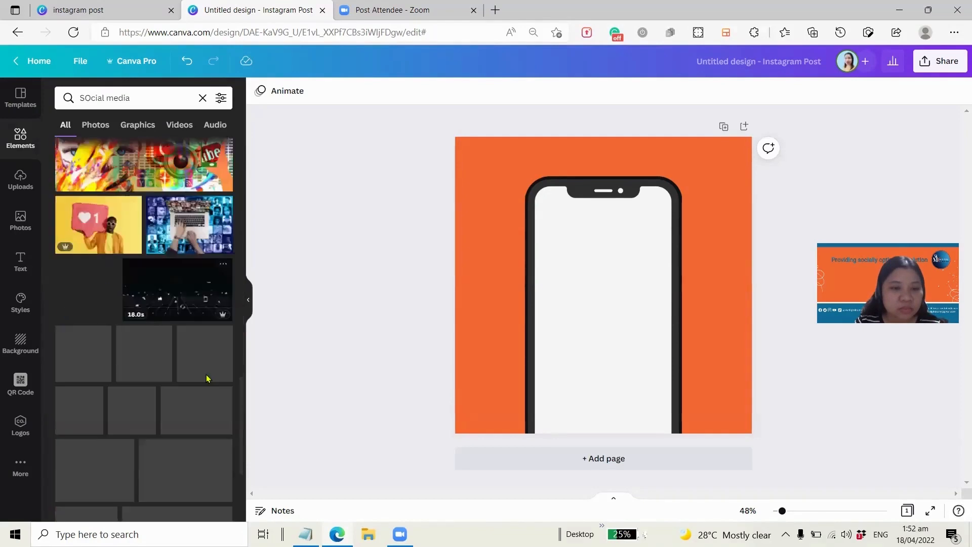
pyautogui.scroll(6, 207, 378)
pyautogui.click(187, 404)
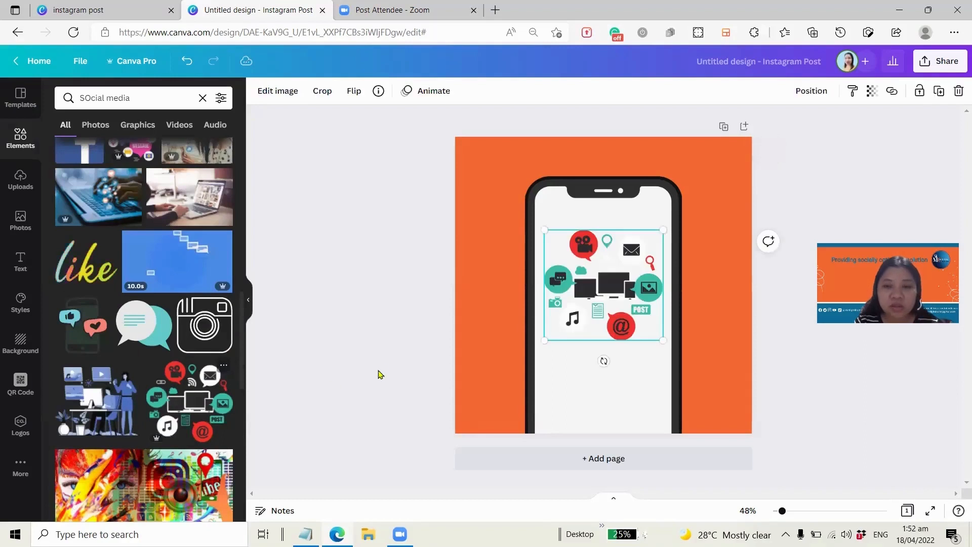
pyautogui.moveTo(603, 297); pyautogui.dragTo(601, 318)
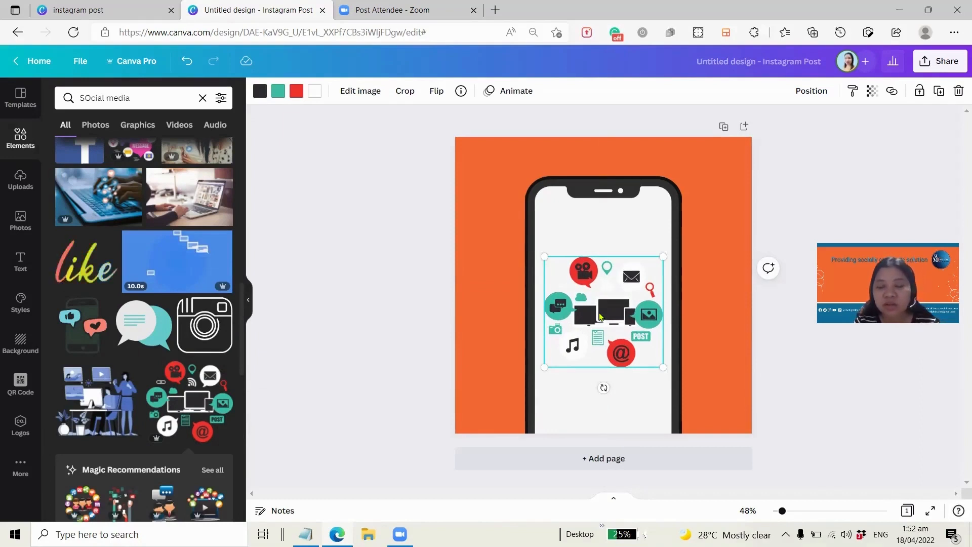
# Recolour the red parts of the media icons graphic to the orange from the DICT SMM Palette
pyautogui.click(295, 97)
pyautogui.click(128, 232)
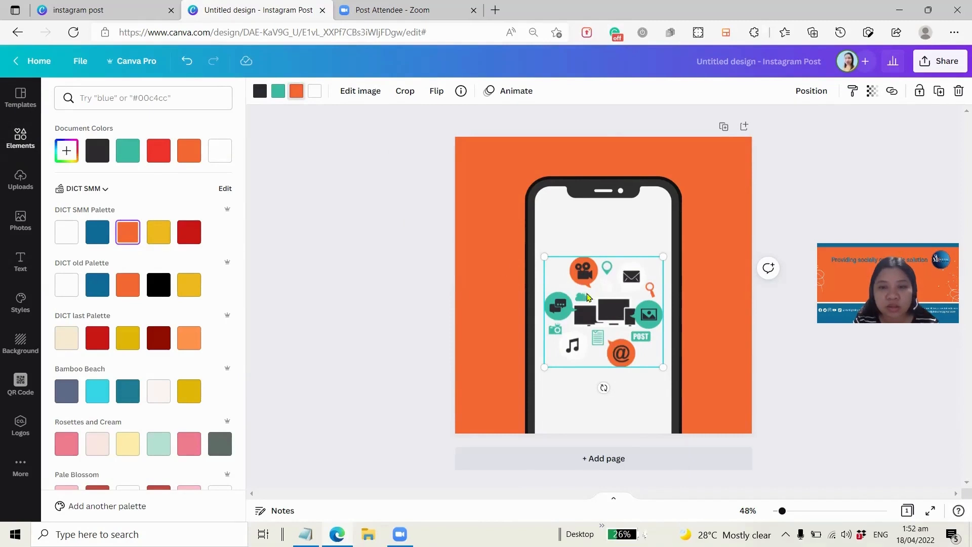
# Recolour the media icons graphic's dark parts black and its teal parts the palette blue #106c99, and shift it slightly down the phone screen
pyautogui.click(260, 94)
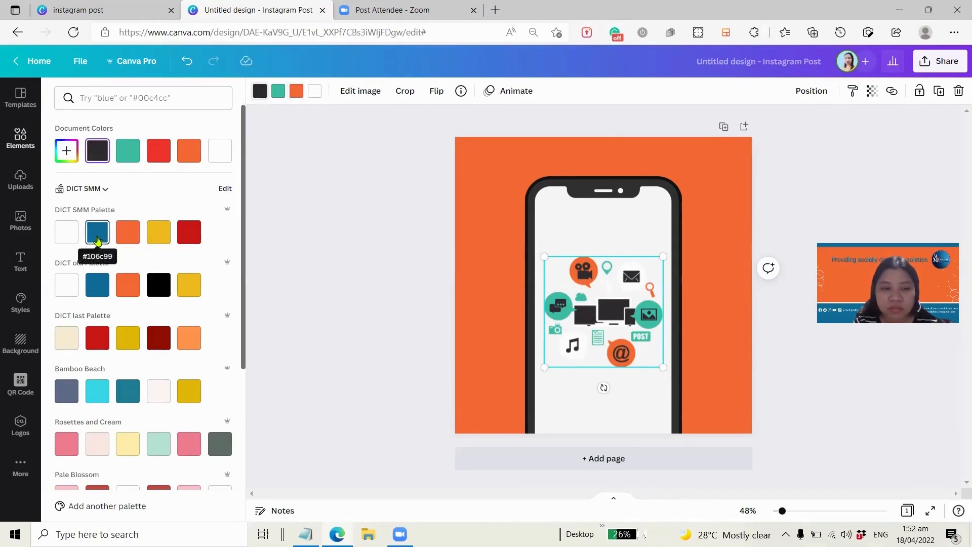
pyautogui.click(159, 284)
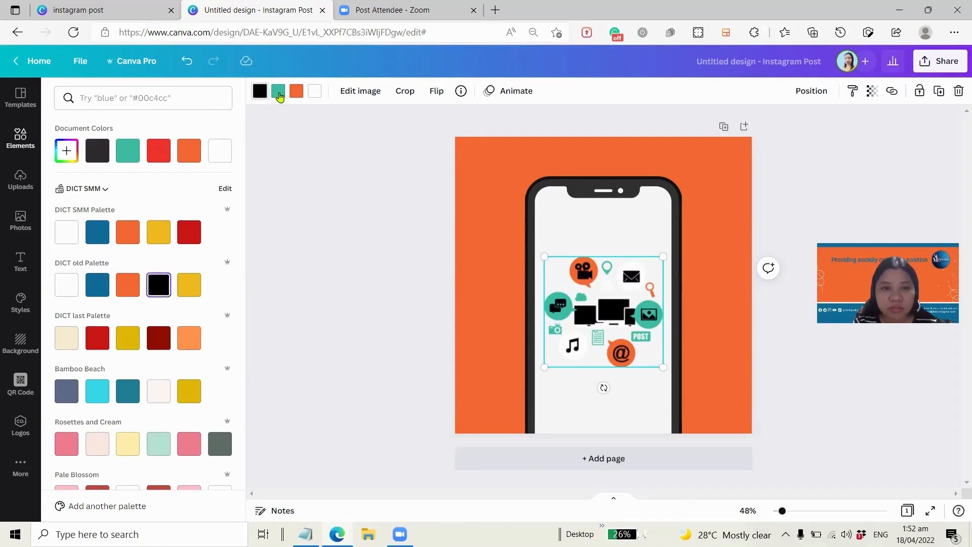
pyautogui.click(279, 91)
pyautogui.click(97, 232)
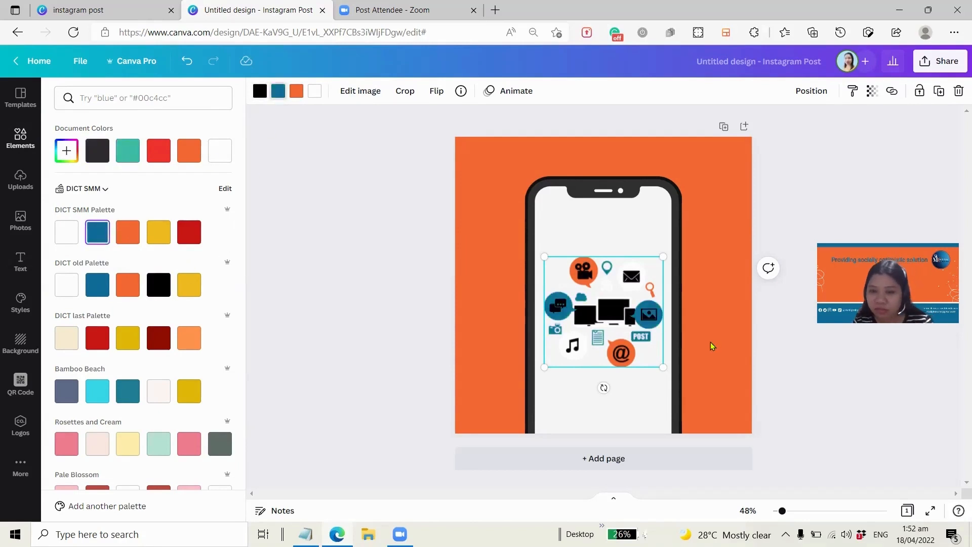
pyautogui.moveTo(608, 320); pyautogui.dragTo(604, 324)
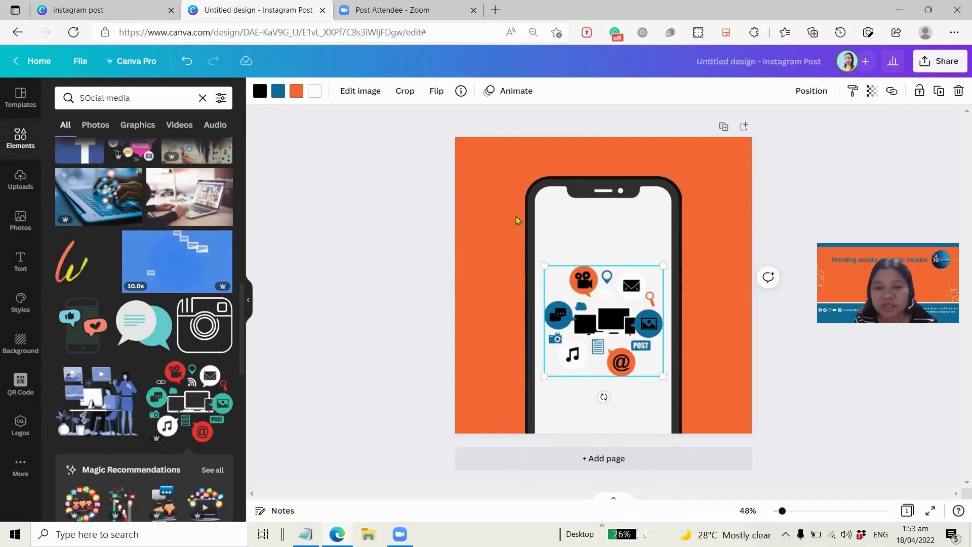
# Replace the element search with the suggested query "search box"
pyautogui.click(202, 99)
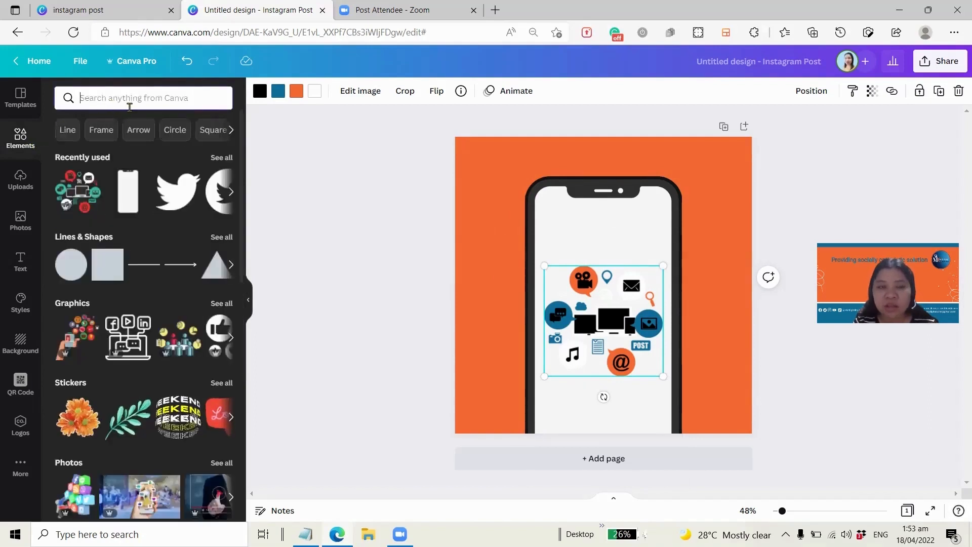
pyautogui.click(114, 100)
pyautogui.write('serach box')
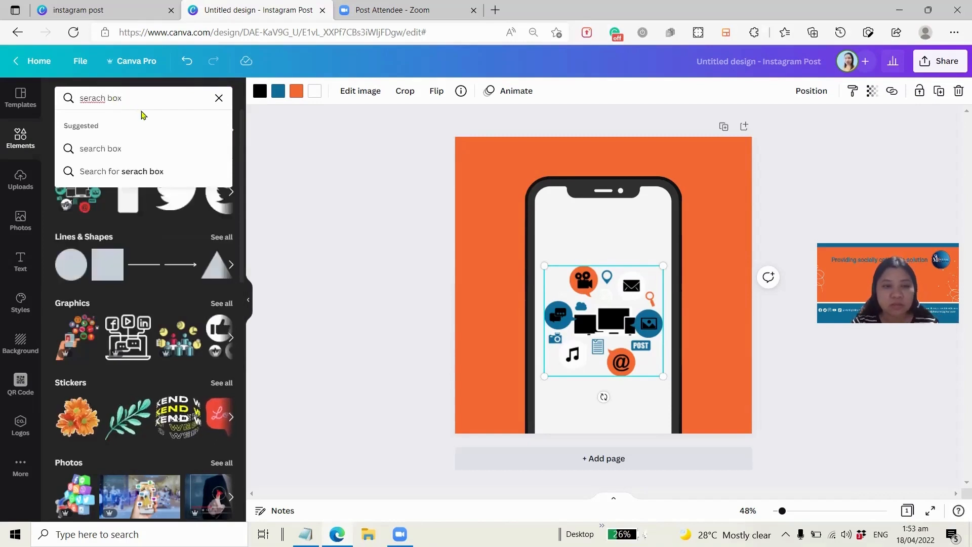
pyautogui.click(117, 150)
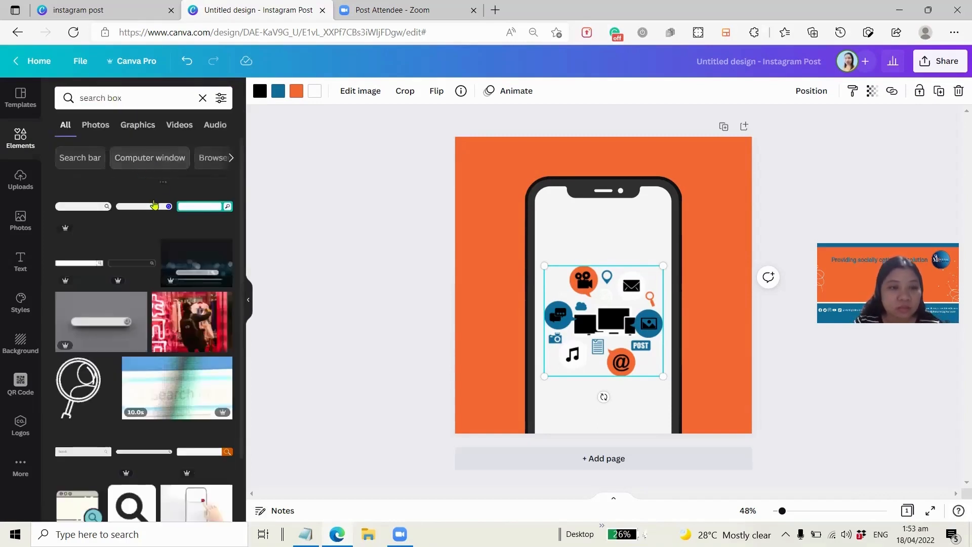
# Add the teal-bordered search box with a magnifier, enlarge it wider than the phone, and place it across the phone above the media icons
pyautogui.click(207, 211)
pyautogui.moveTo(595, 290); pyautogui.dragTo(595, 240)
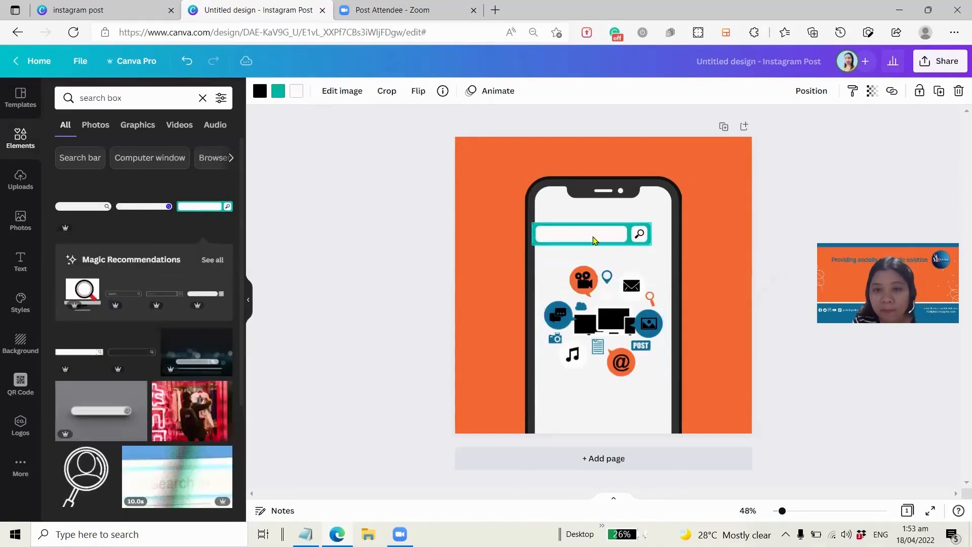
pyautogui.moveTo(532, 223); pyautogui.dragTo(469, 250)
pyautogui.moveTo(651, 249); pyautogui.dragTo(687, 255)
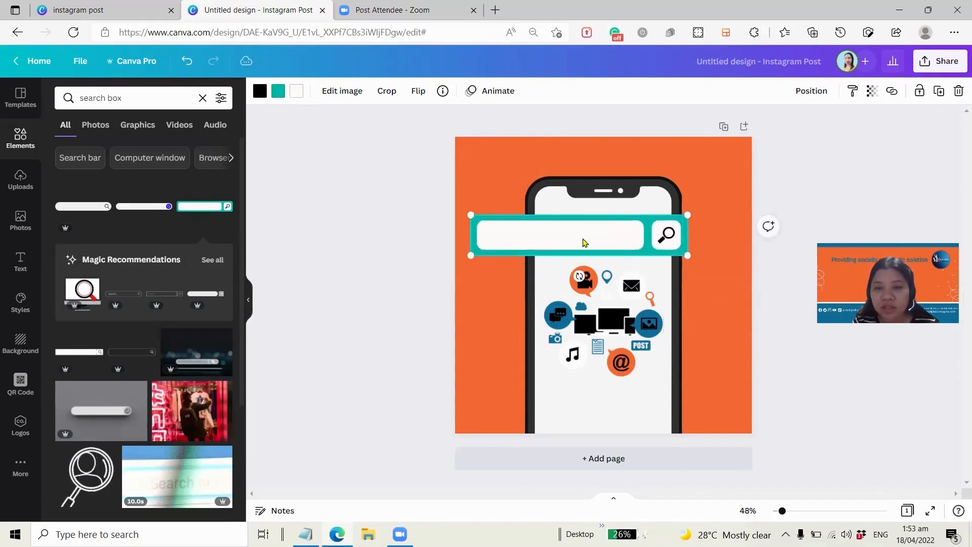
pyautogui.moveTo(583, 242); pyautogui.dragTo(611, 231)
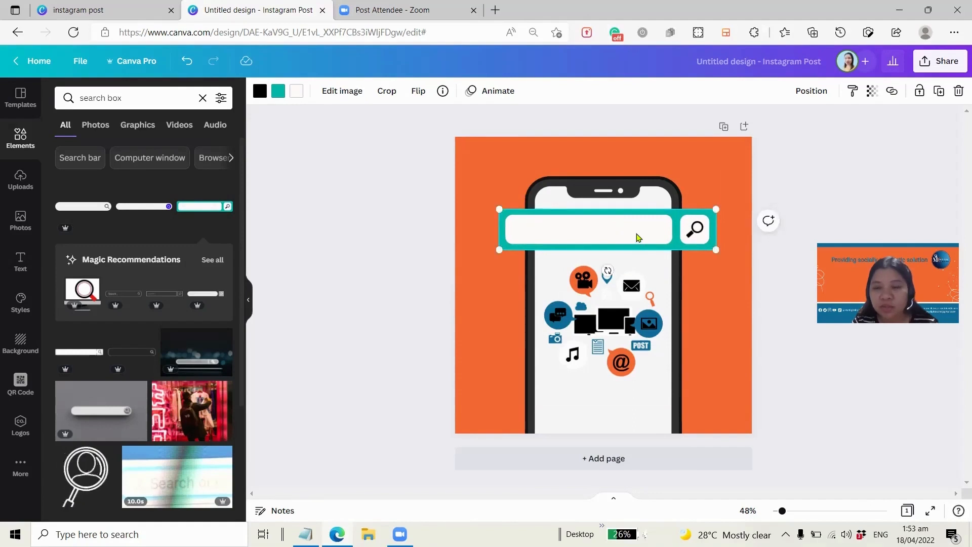
# Recolour the search box's teal border to the DICT SMM Palette blue and its magnifier to the palette red #cb1717
pyautogui.click(278, 92)
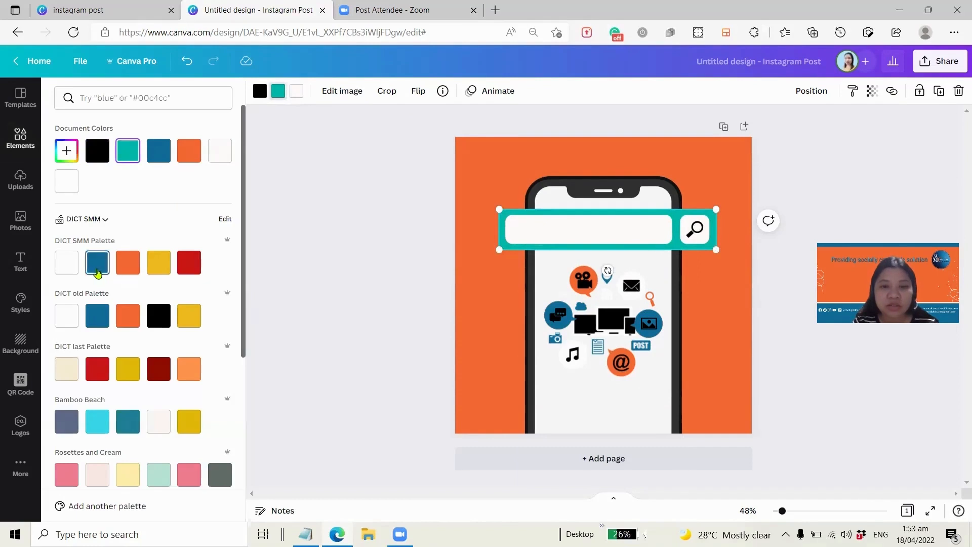
pyautogui.click(98, 272)
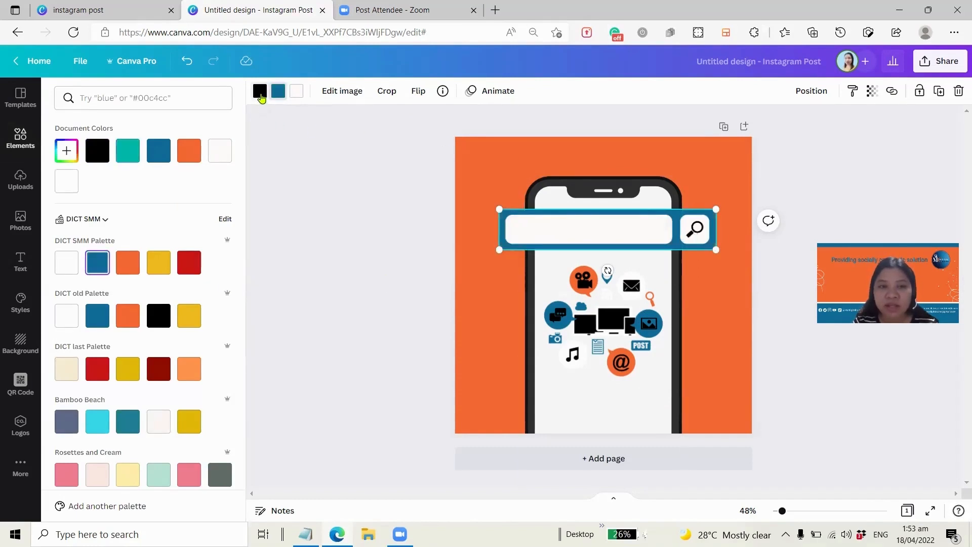
pyautogui.click(261, 96)
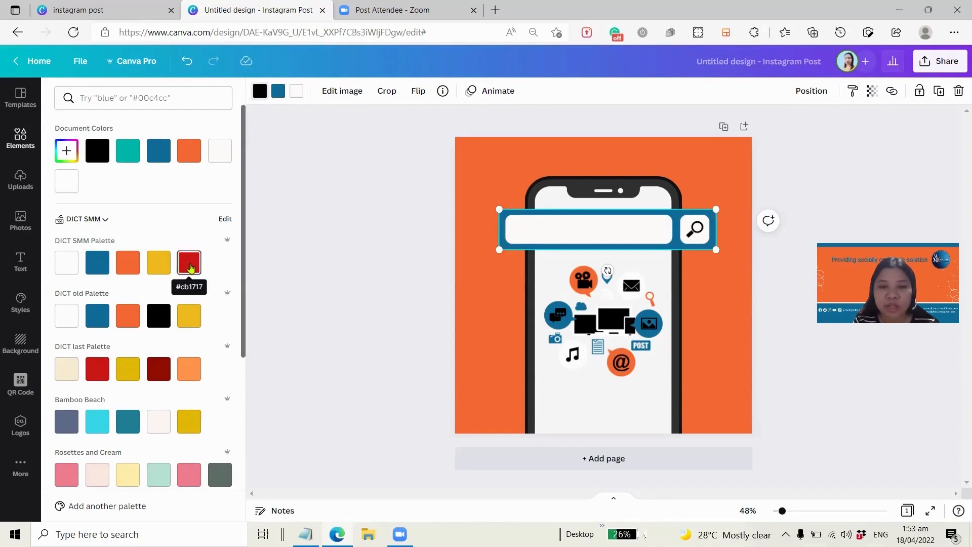
pyautogui.click(198, 271)
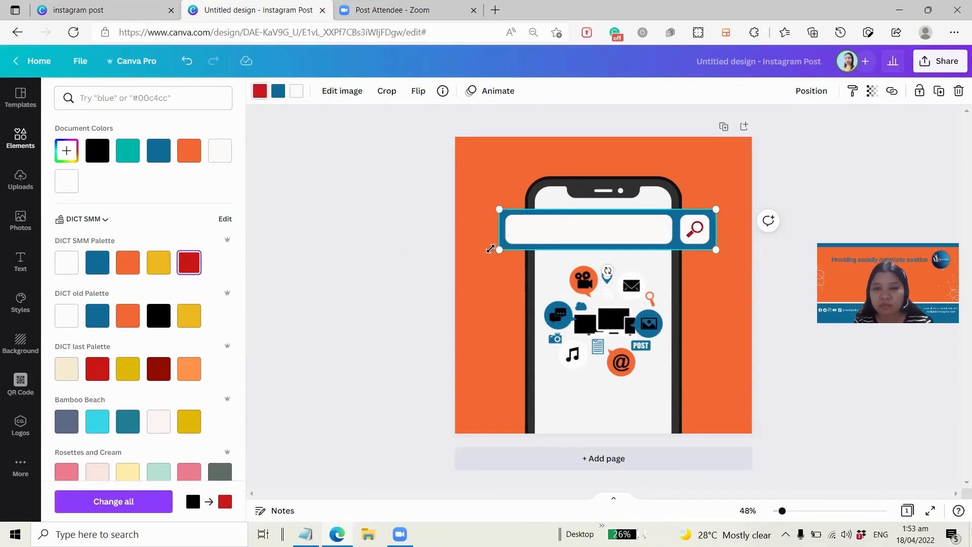
# Enlarge the search box slightly and adjust its position across the phone above the media icons
pyautogui.moveTo(490, 249); pyautogui.dragTo(494, 254)
pyautogui.moveTo(599, 239); pyautogui.dragTo(600, 237)
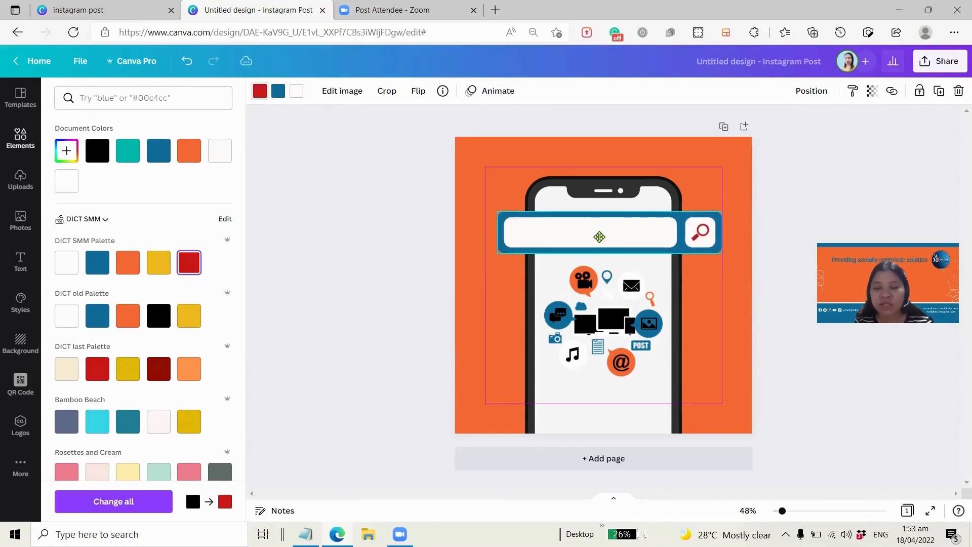
pyautogui.click(524, 240)
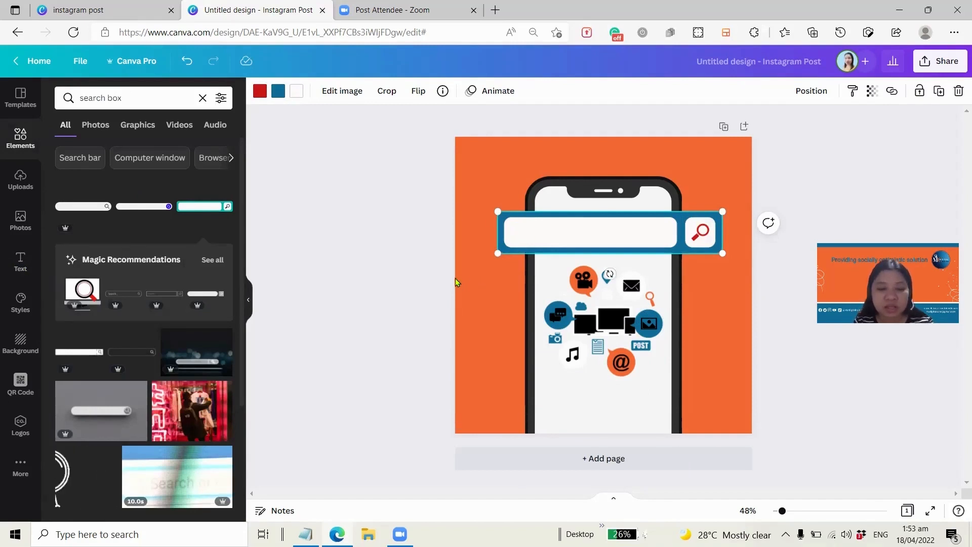
# Add a text box below the search box and enlarge its text to size 39.9
pyautogui.click(500, 297)
pyautogui.press('t')
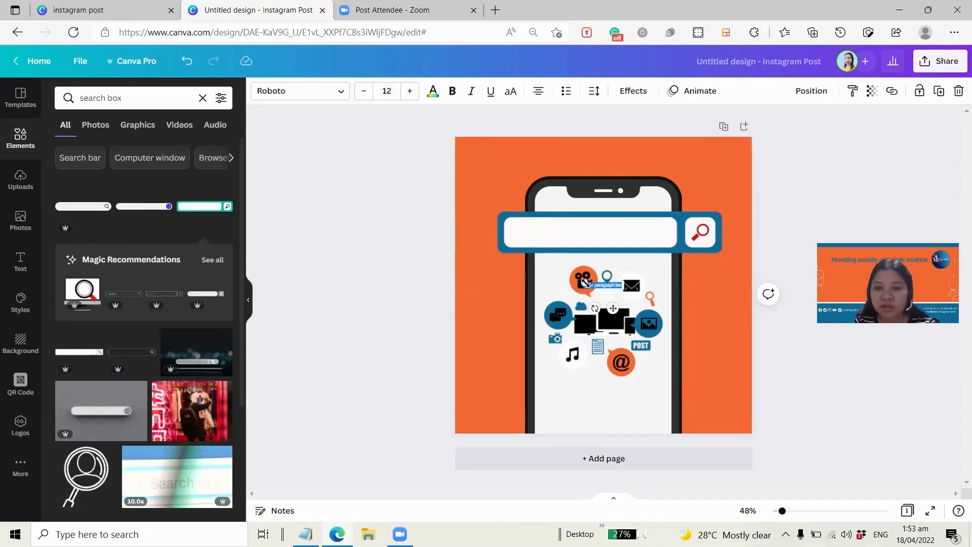
pyautogui.moveTo(582, 278); pyautogui.dragTo(508, 255)
pyautogui.click(547, 283)
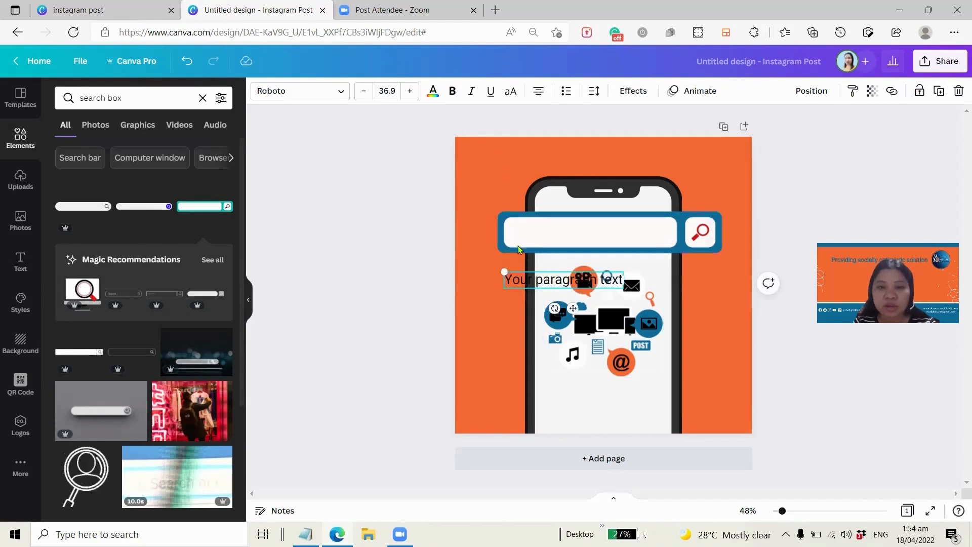
pyautogui.click(410, 92)
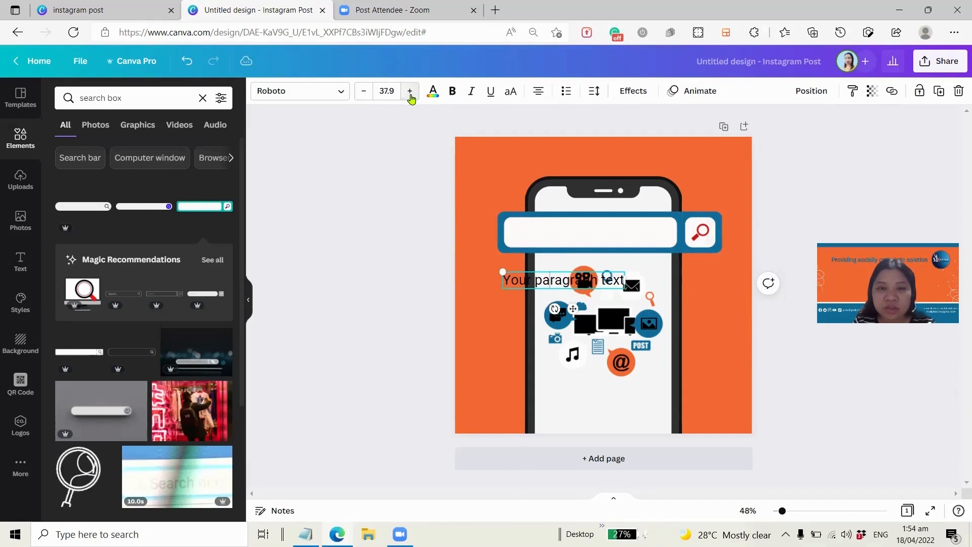
pyautogui.click(410, 92)
pyautogui.click(410, 91)
pyautogui.click(507, 310)
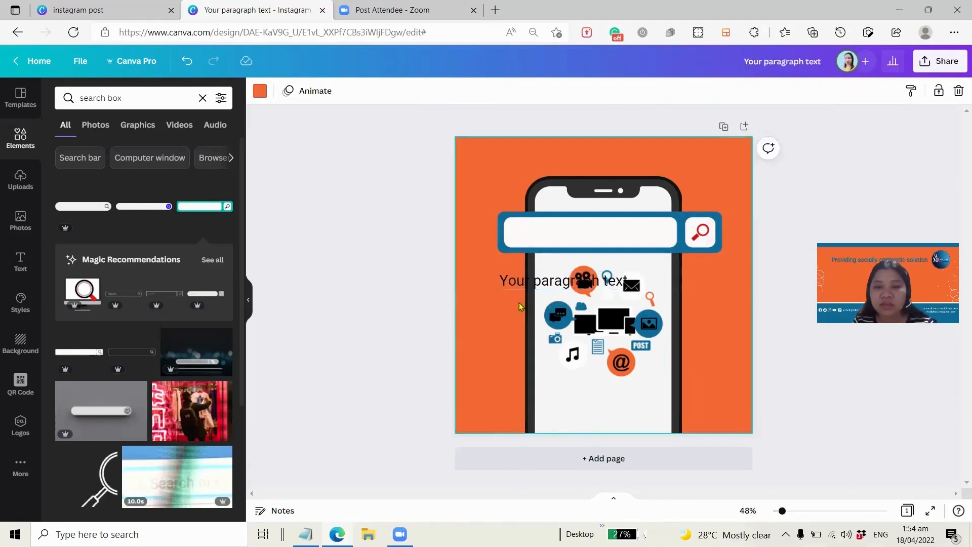
# Move the text box into the search box's white field and replace its text with "What is Social Media?"
pyautogui.moveTo(541, 276); pyautogui.dragTo(577, 242)
pyautogui.doubleClick(575, 235)
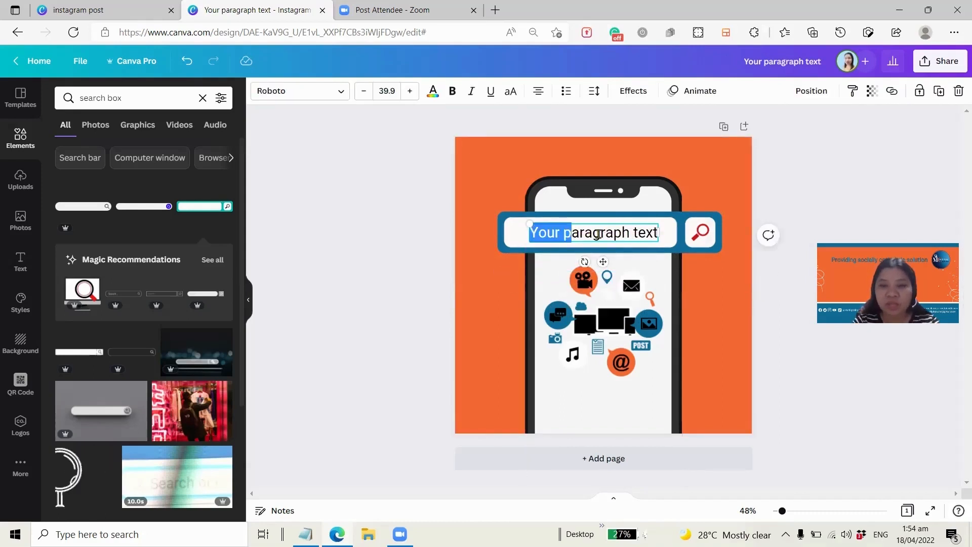
pyautogui.hotkey('ctrl', 'a')
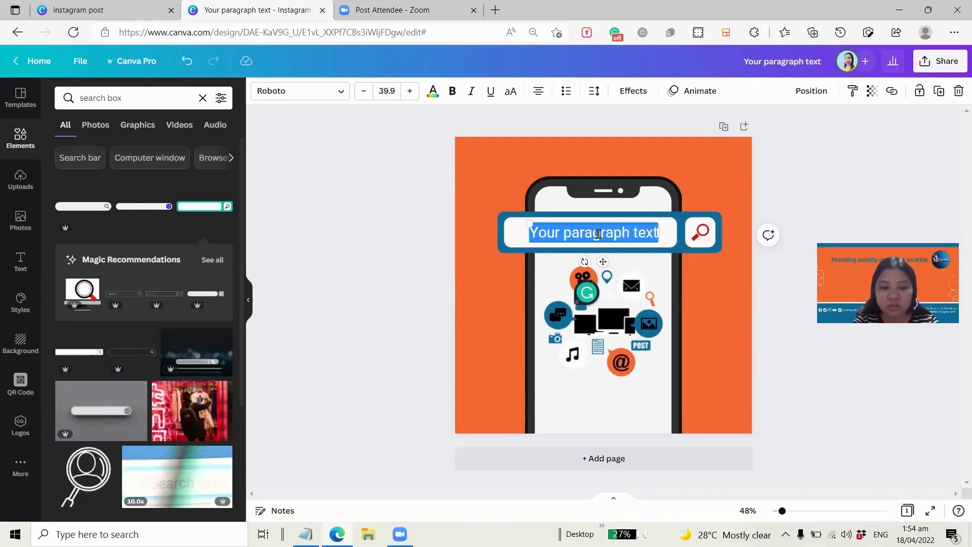
pyautogui.write('What')
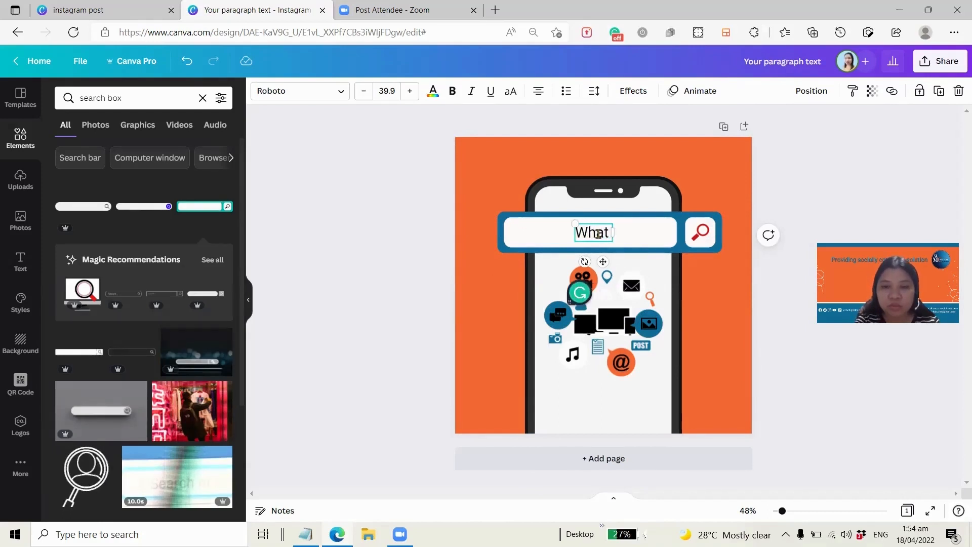
pyautogui.write(' is C')
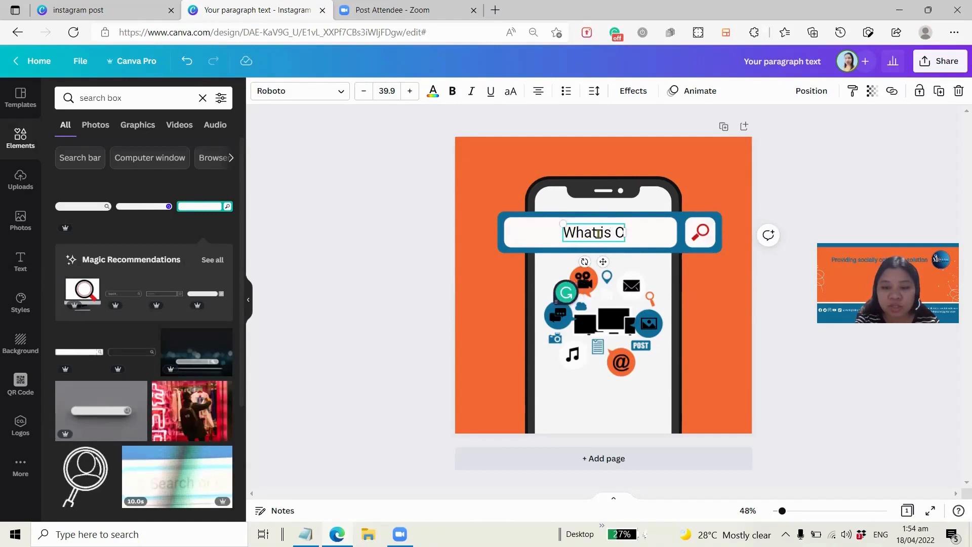
pyautogui.press('BackSpace')
pyautogui.write('Social')
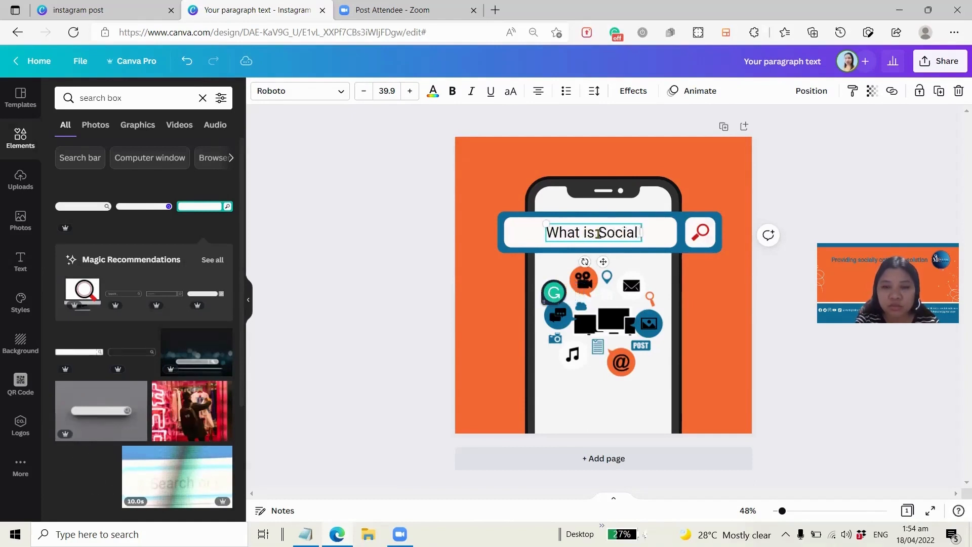
pyautogui.write(' Media?')
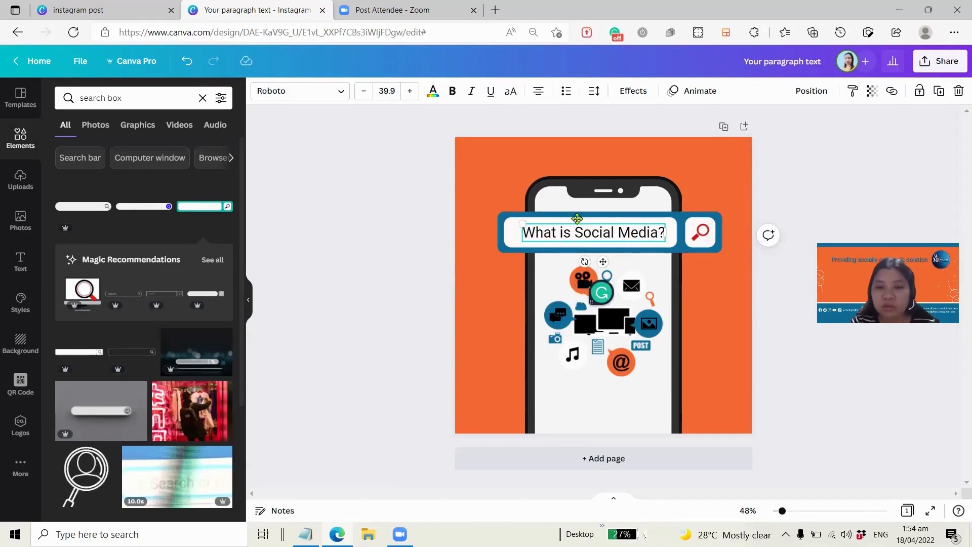
pyautogui.click(509, 299)
# Set the "What is Social Media?" text to the Montserrat Extra-Bold font at size 37.9
pyautogui.click(581, 241)
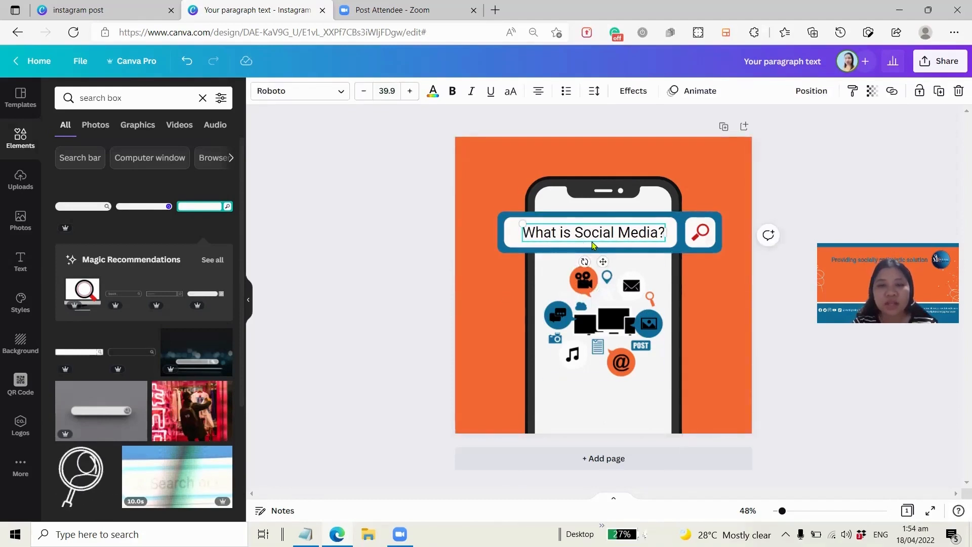
pyautogui.click(336, 92)
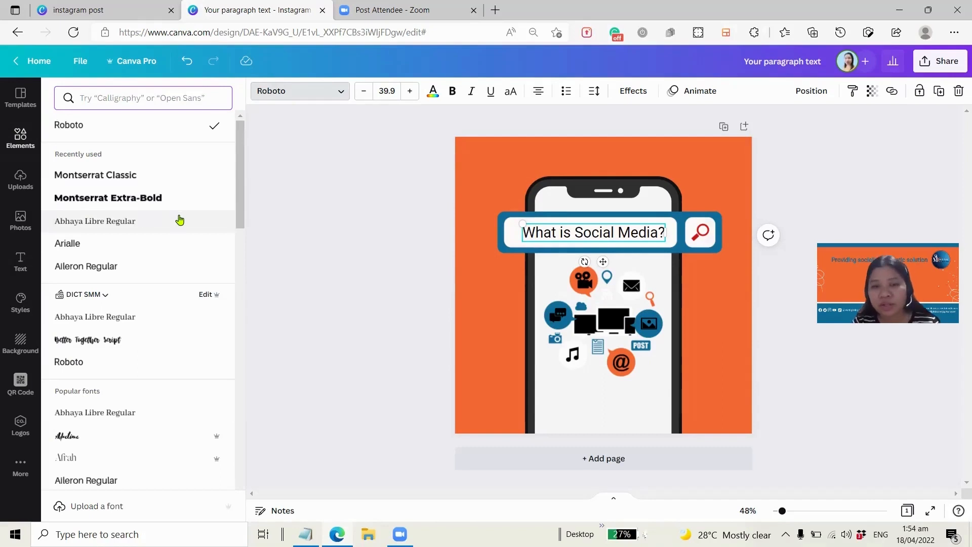
pyautogui.click(138, 203)
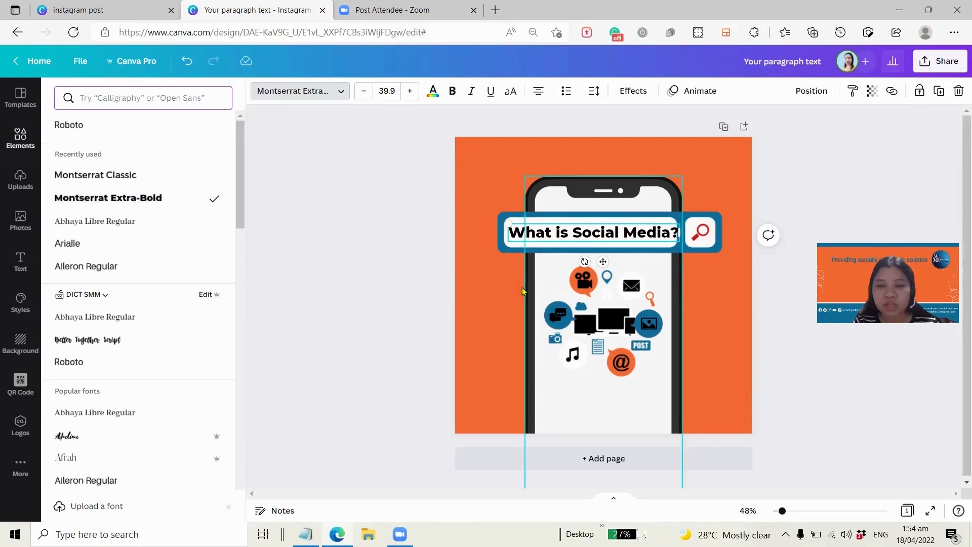
pyautogui.click(577, 233)
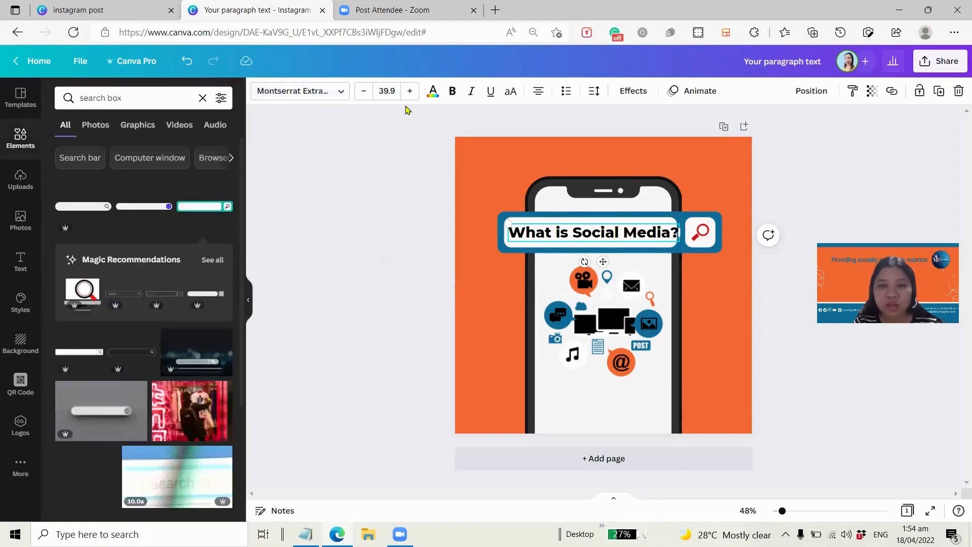
pyautogui.click(363, 91)
pyautogui.click(363, 90)
pyautogui.click(484, 287)
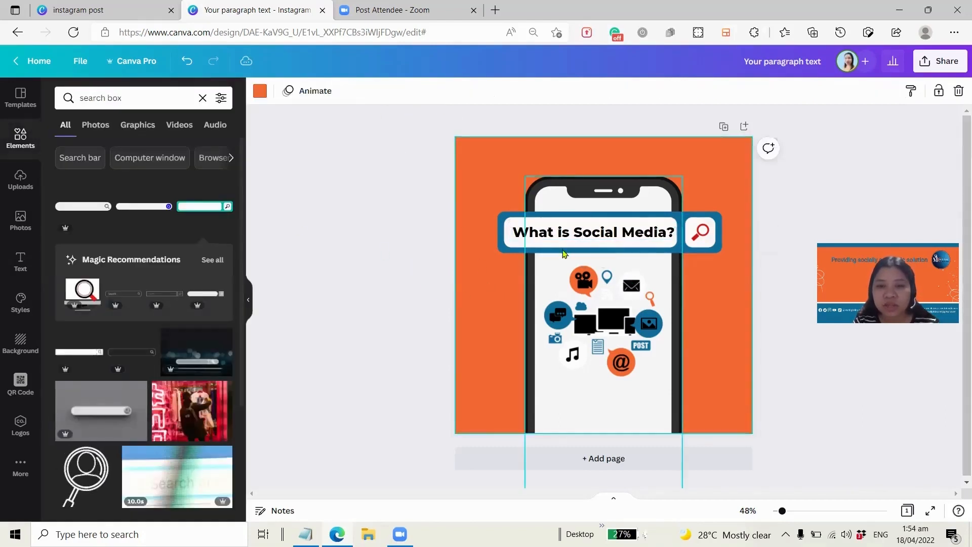
# Colour the "What is Social Media?" text with the blue from the document colours
pyautogui.click(568, 238)
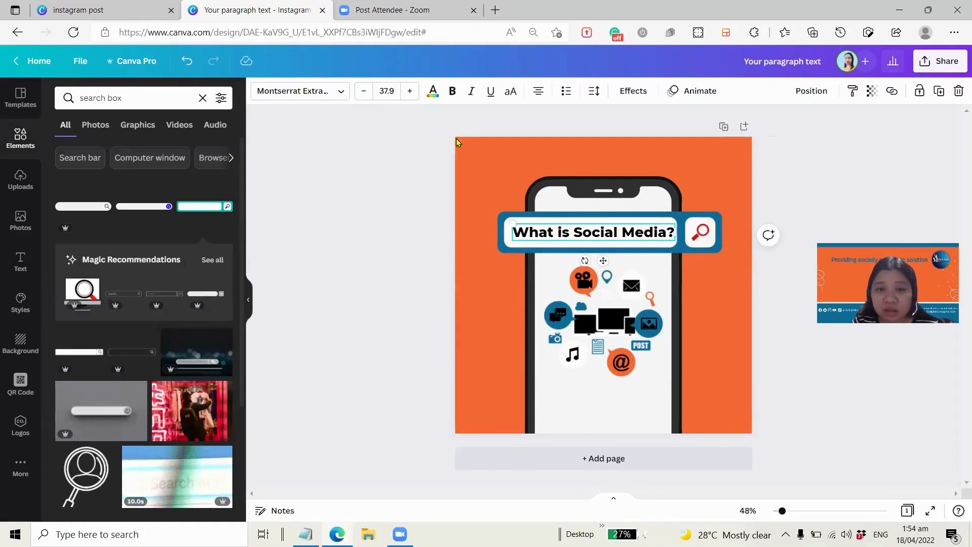
pyautogui.click(434, 96)
pyautogui.click(134, 163)
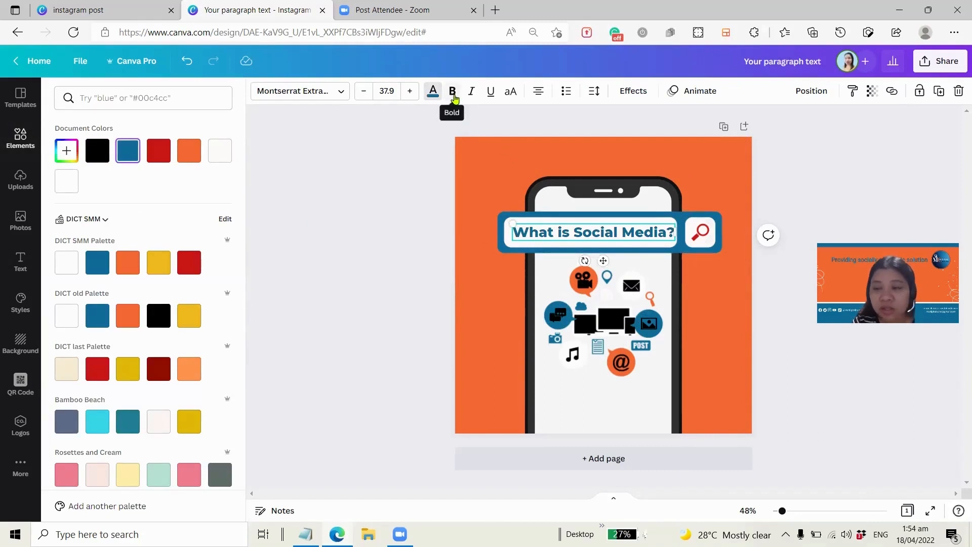
# Apply bold and italic formatting to the "What is Social Media?" text
pyautogui.click(453, 94)
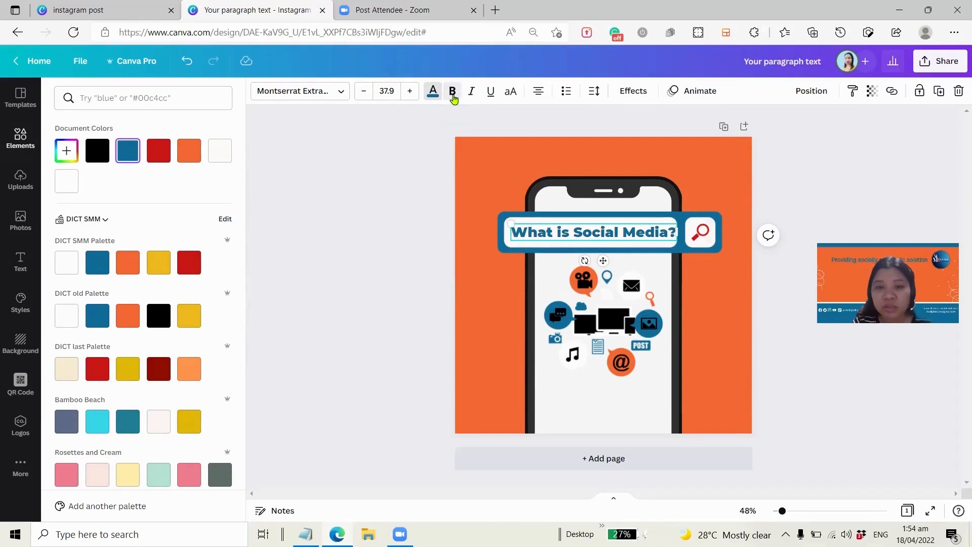
pyautogui.click(471, 95)
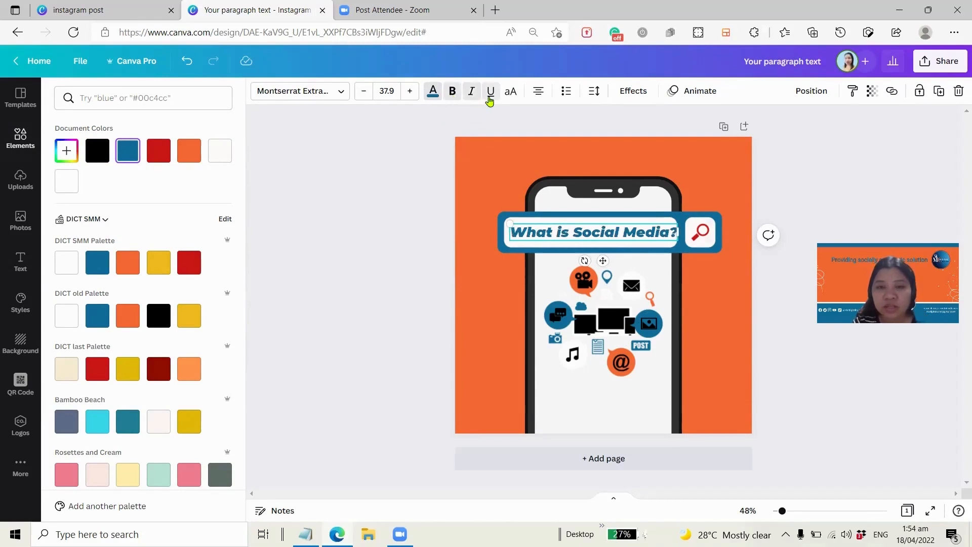
# Try underline and uppercase on the "What is Social Media?" text, and remove its bold and italic formatting
pyautogui.click(490, 93)
pyautogui.click(491, 100)
pyautogui.click(470, 97)
pyautogui.click(452, 99)
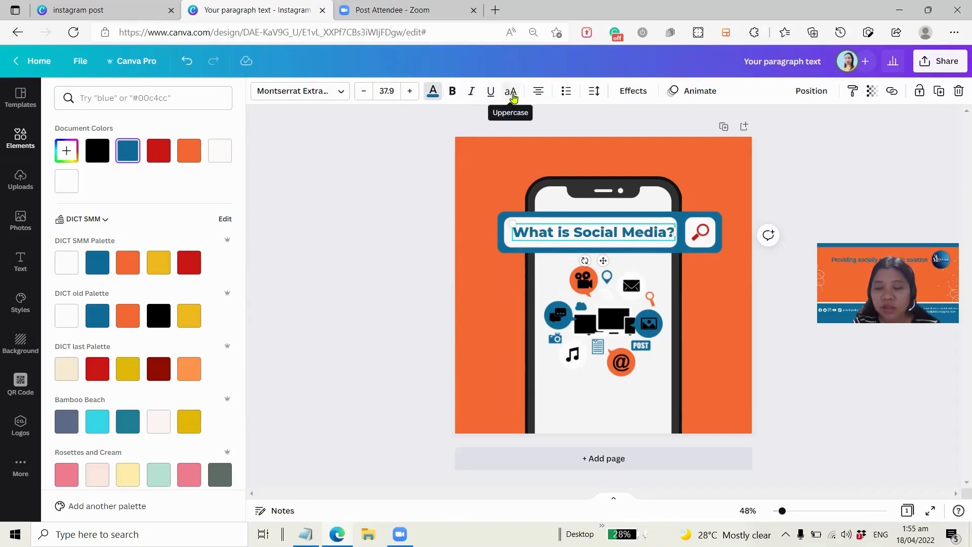
pyautogui.click(512, 94)
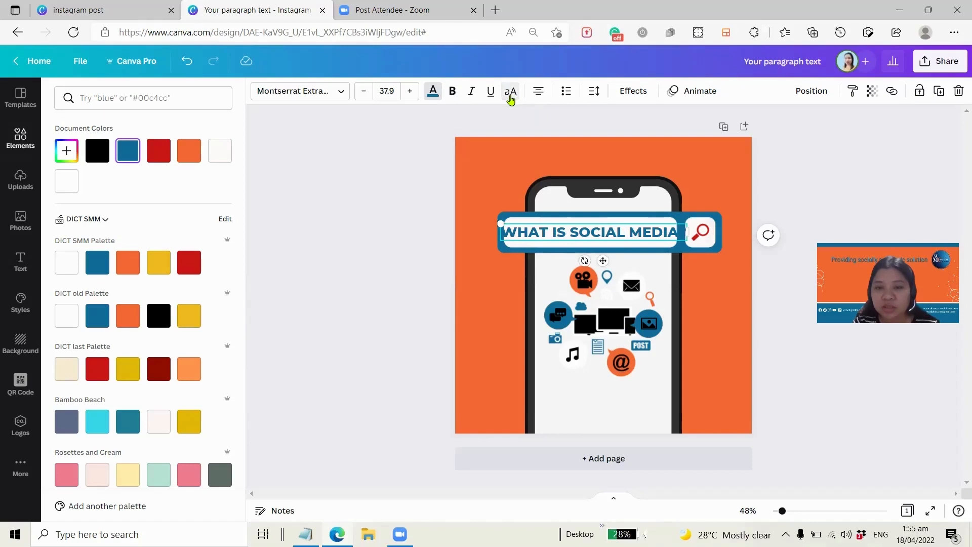
pyautogui.click(511, 98)
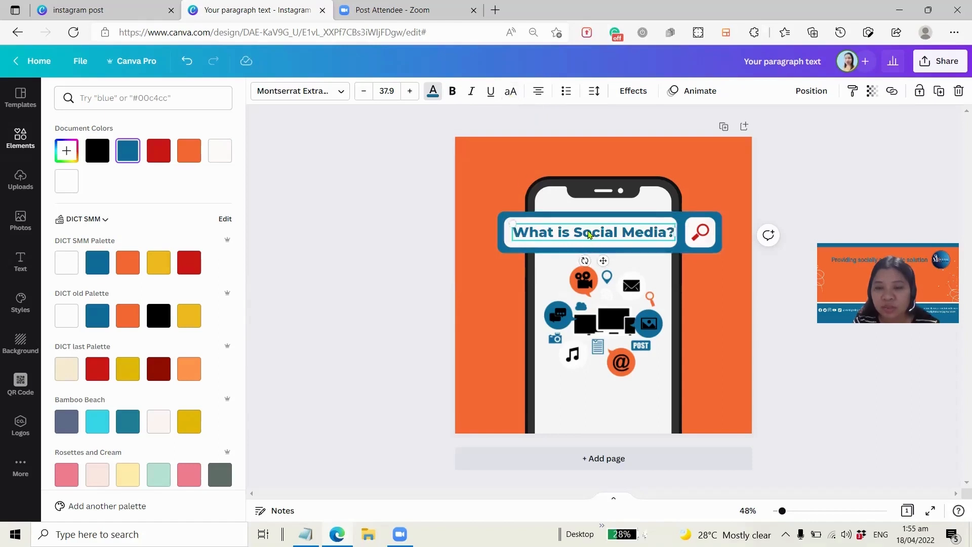
# Nudge the "What is Social Media?" text slightly left in the white field and colour it black from the document colours
pyautogui.moveTo(584, 231); pyautogui.dragTo(584, 235)
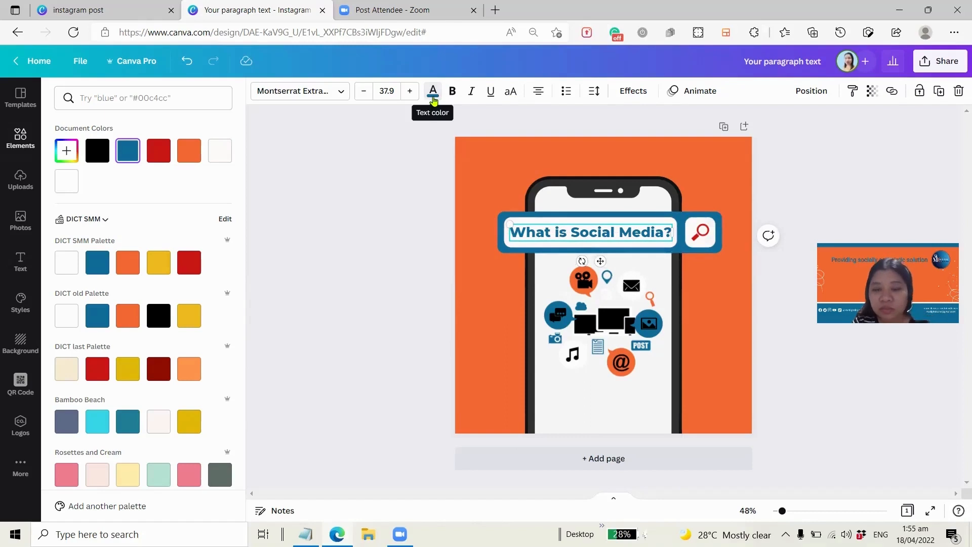
pyautogui.click(432, 93)
pyautogui.click(433, 93)
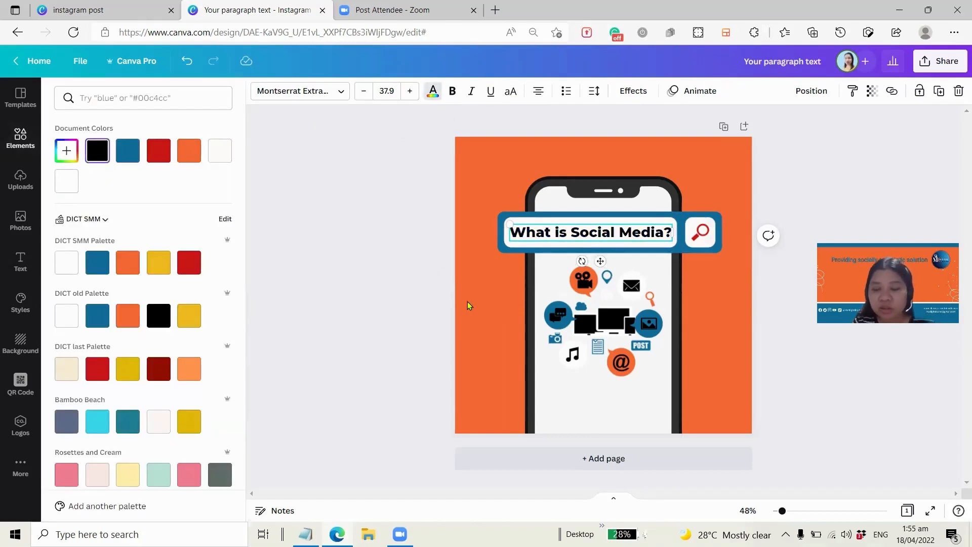
pyautogui.press('Escape')
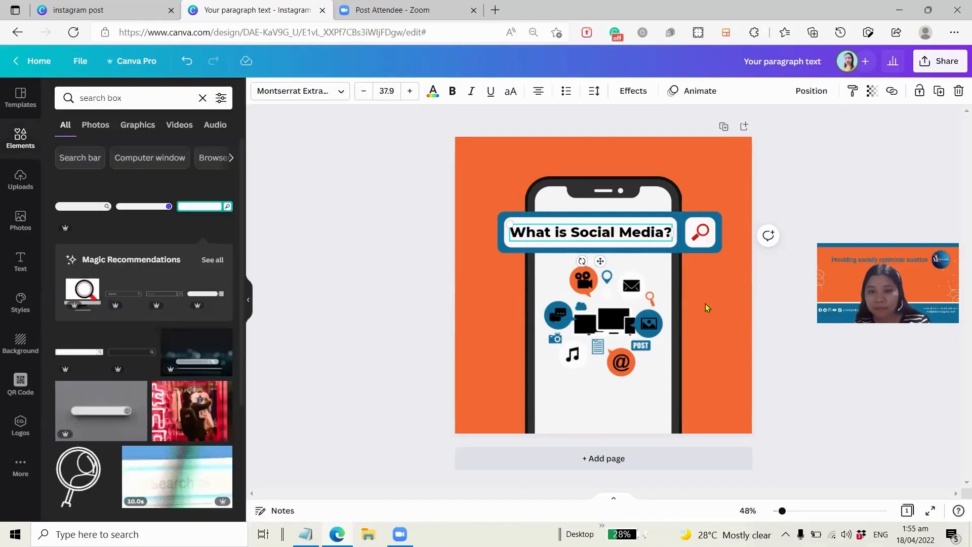
pyautogui.click(701, 287)
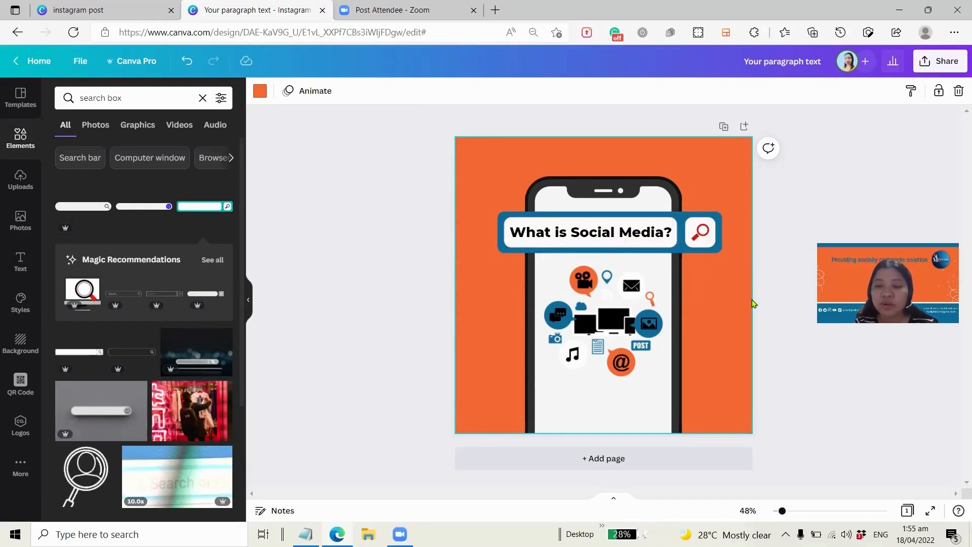
# Group the "What is Social Media?" text with the search box and shift the group slightly right and down over the phone
pyautogui.click(630, 239)
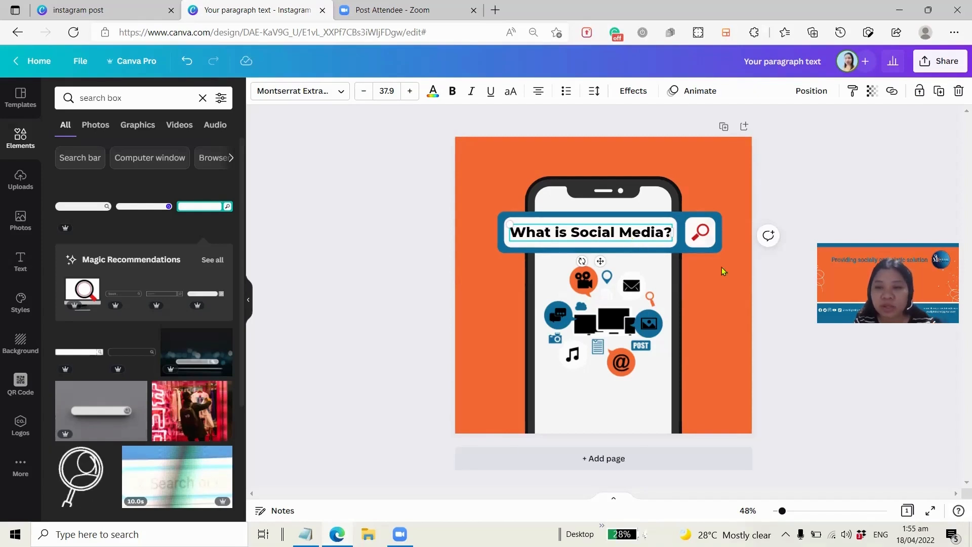
pyautogui.keyDown('shift'); pyautogui.click(702, 242); pyautogui.keyUp('shift')
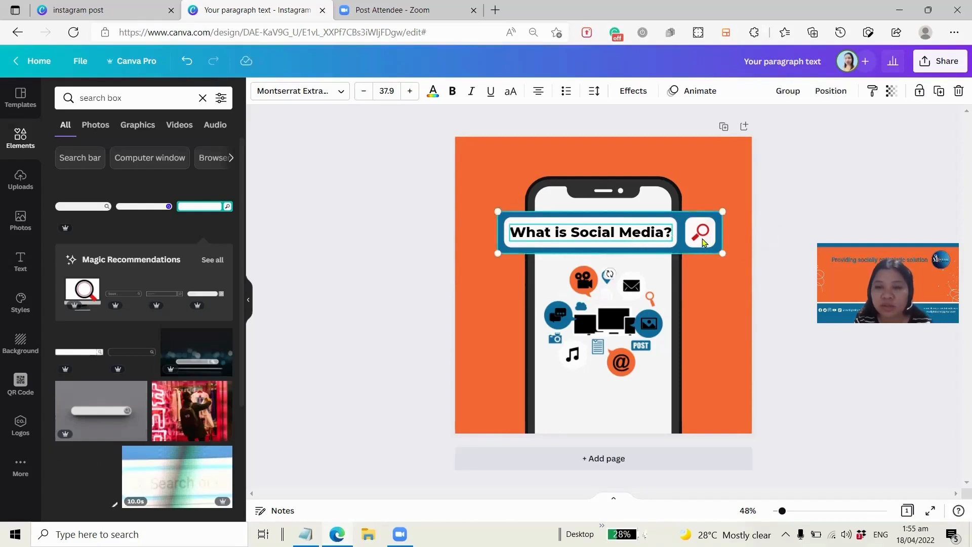
pyautogui.click(787, 91)
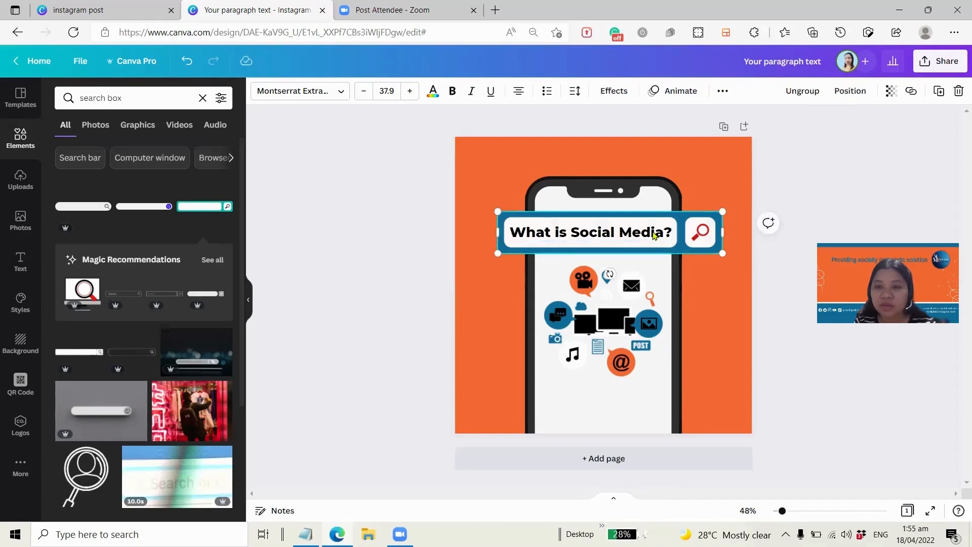
pyautogui.moveTo(653, 235)
pyautogui.mouseDown()
pyautogui.moveTo(669, 279)
pyautogui.moveTo(667, 240)
pyautogui.mouseUp()
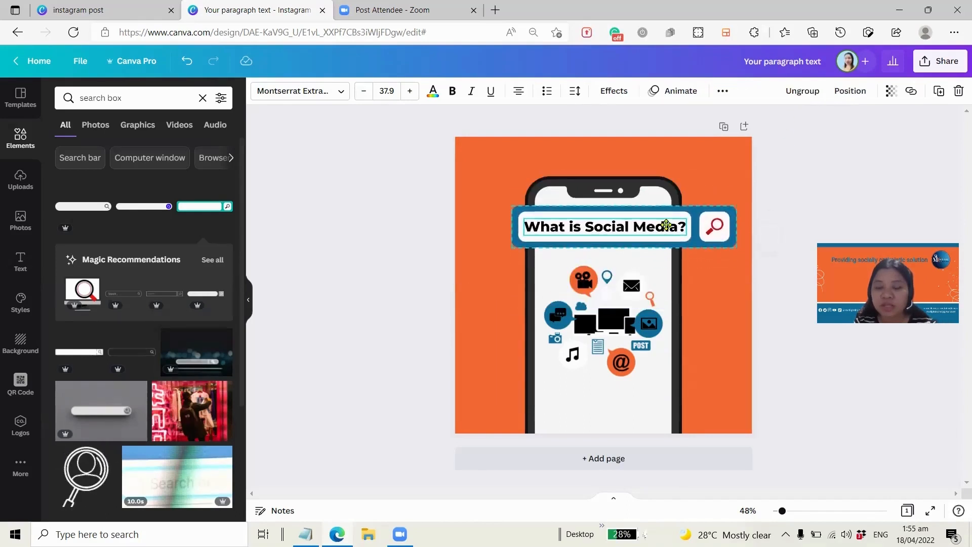
pyautogui.moveTo(666, 225); pyautogui.dragTo(661, 233)
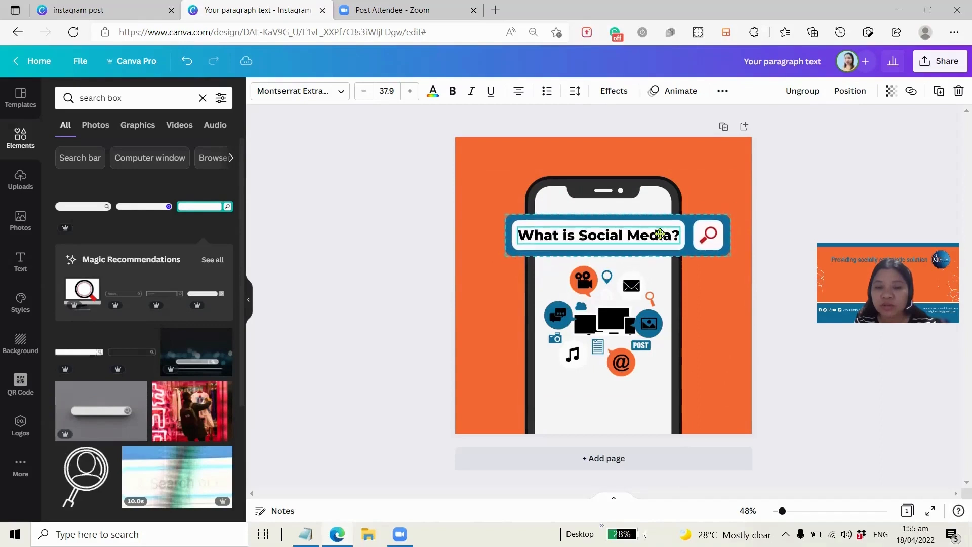
pyautogui.click(703, 311)
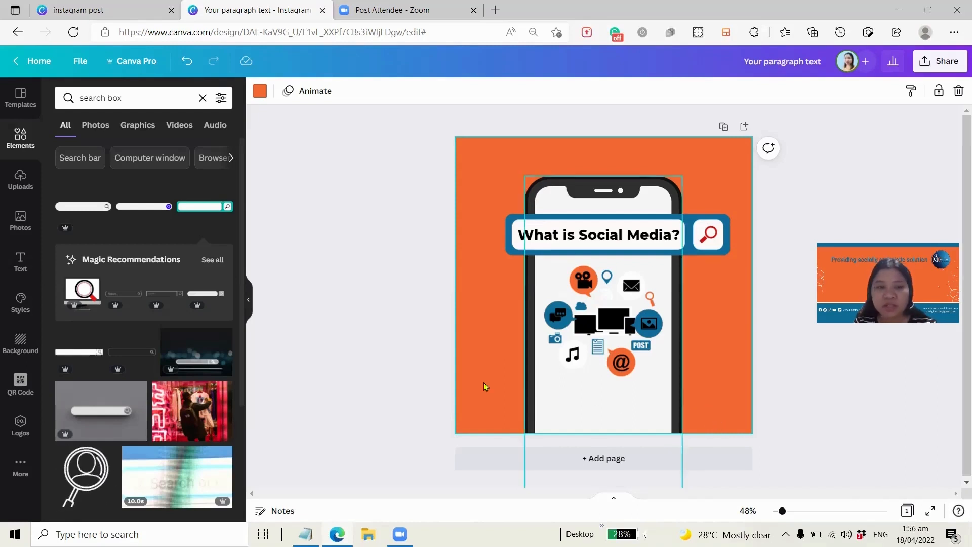
# Search the elements for "square" and add the plain filled square to the design
pyautogui.click(203, 98)
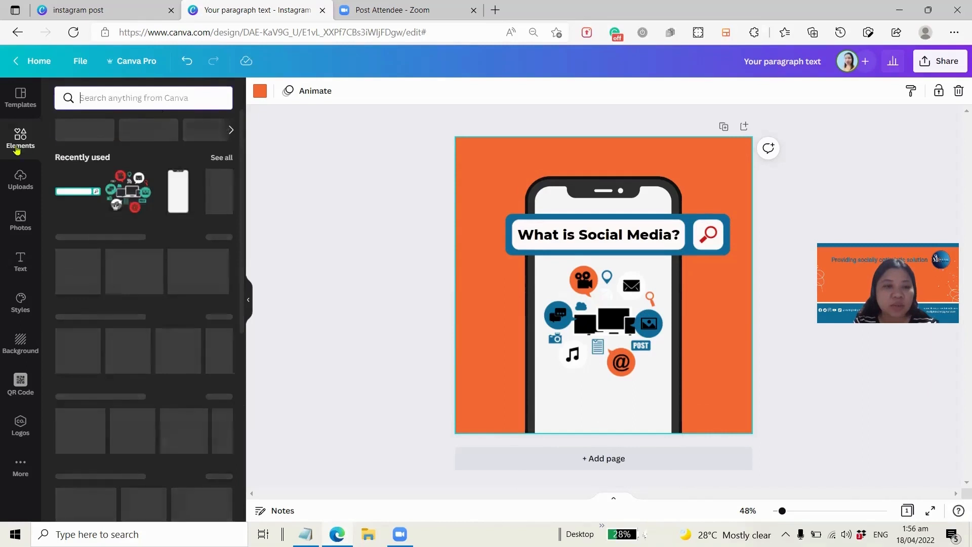
pyautogui.click(92, 99)
pyautogui.write('S')
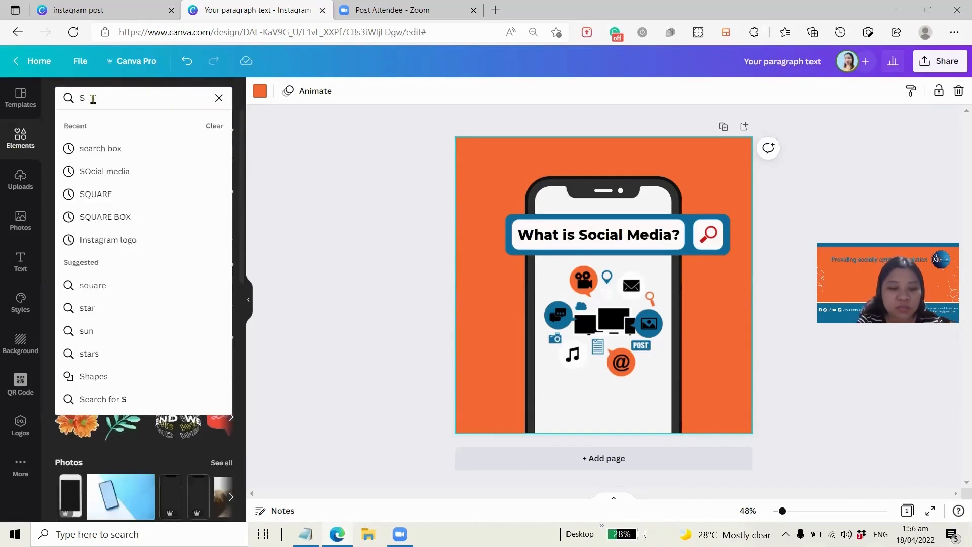
pyautogui.write('qaure')
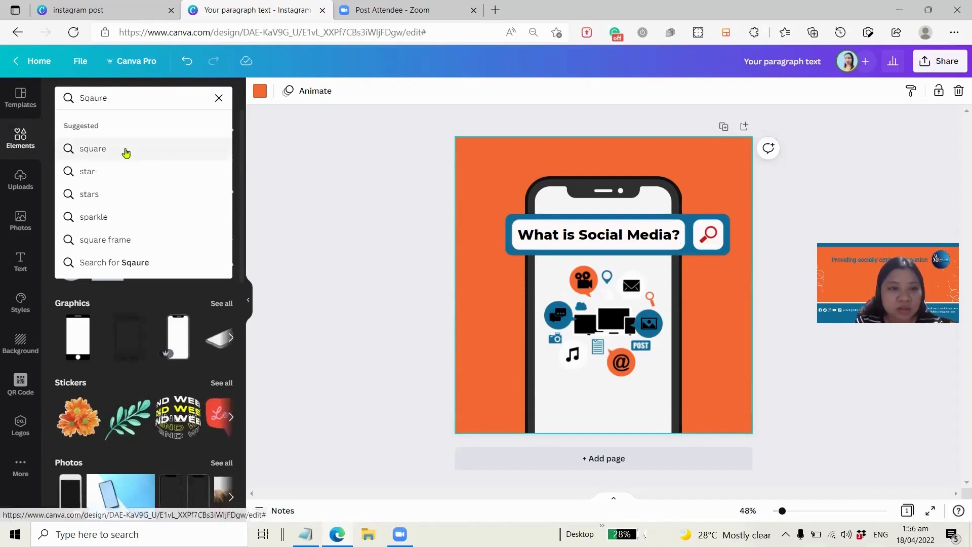
pyautogui.click(126, 149)
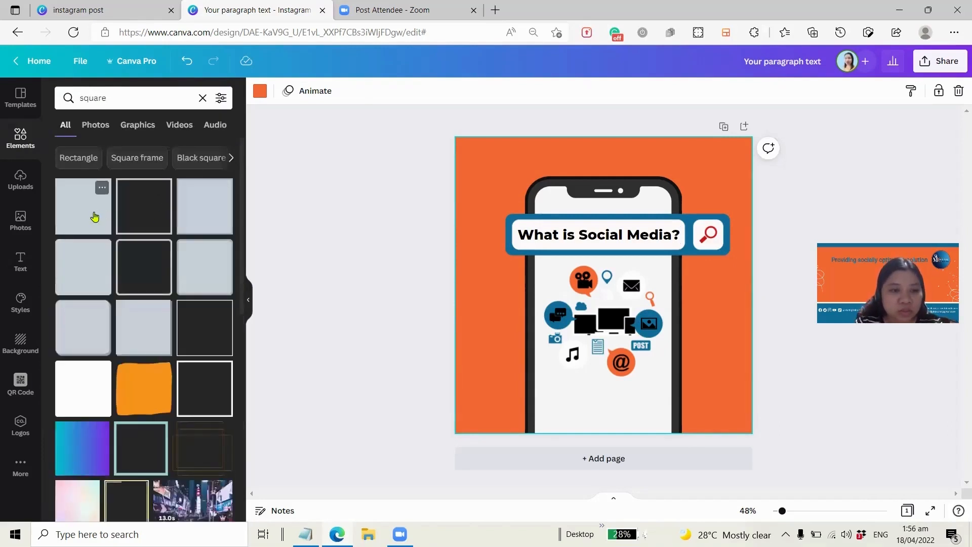
pyautogui.click(95, 216)
# Make the square a full-width blue band along the design's bottom edge and place a thin matching band along the top edge
pyautogui.moveTo(567, 285); pyautogui.dragTo(488, 453)
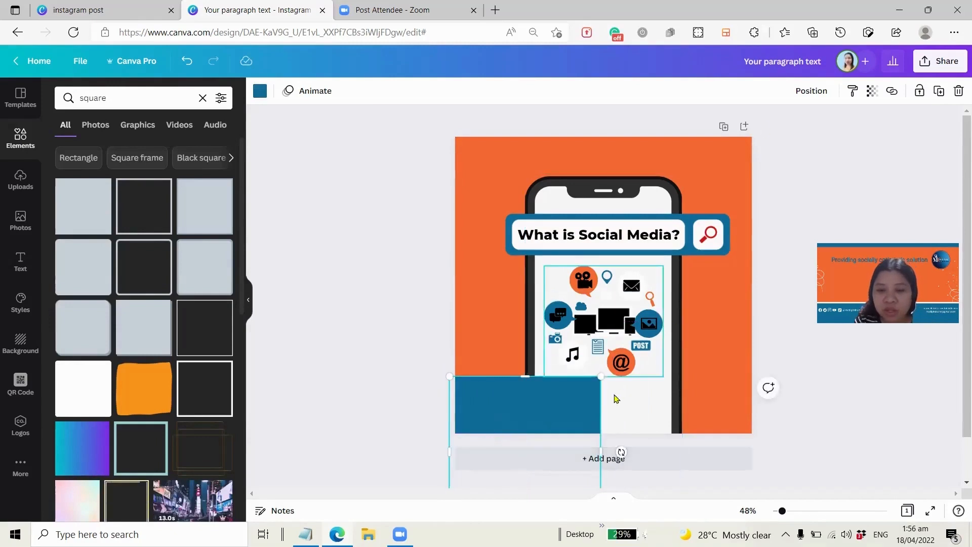
pyautogui.moveTo(557, 410); pyautogui.dragTo(757, 416)
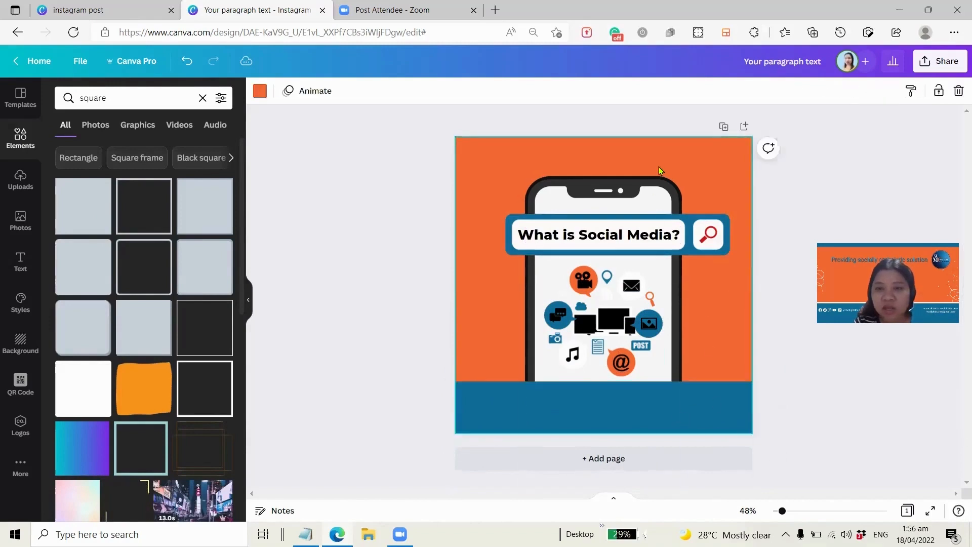
pyautogui.moveTo(640, 412); pyautogui.dragTo(615, 95)
pyautogui.click(392, 271)
pyautogui.click(554, 414)
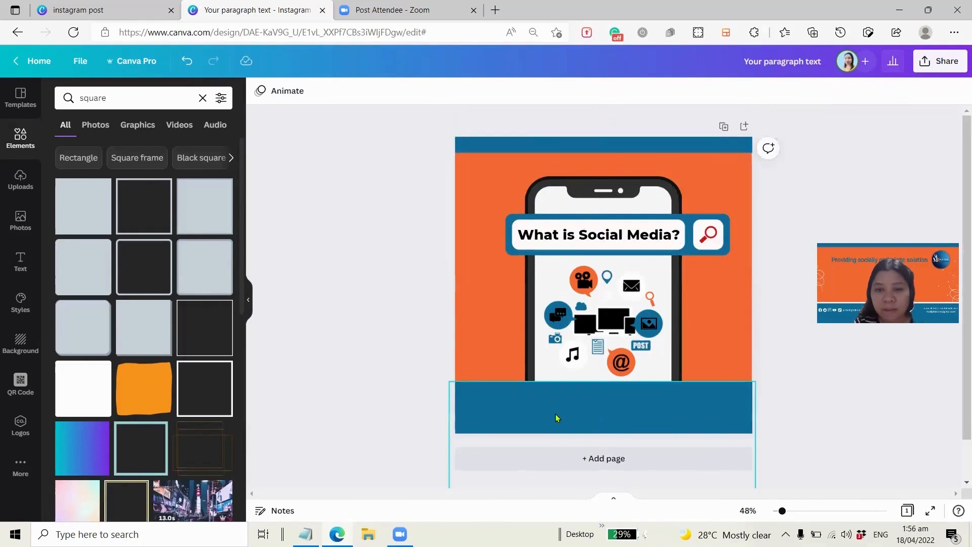
pyautogui.click(454, 356)
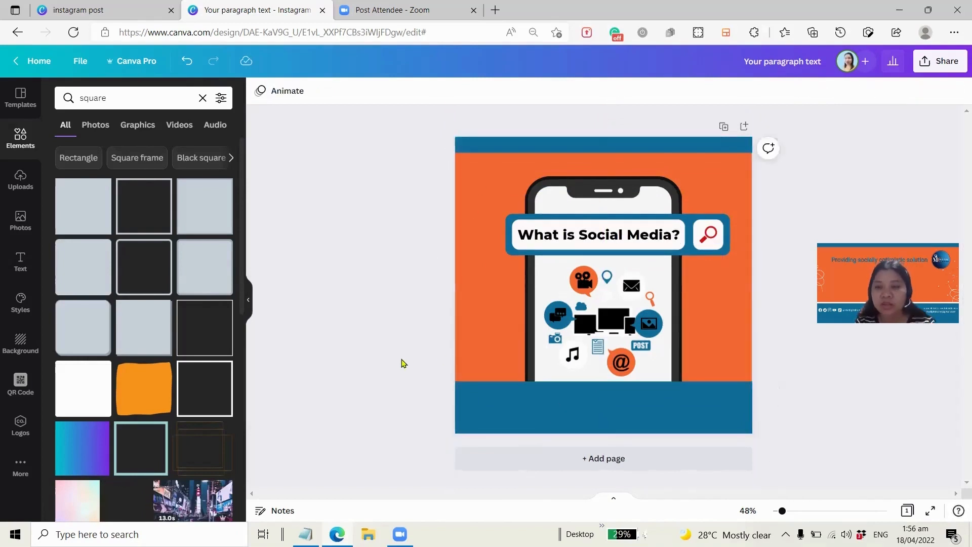
# Search the elements for "Facebook logo"
pyautogui.click(202, 98)
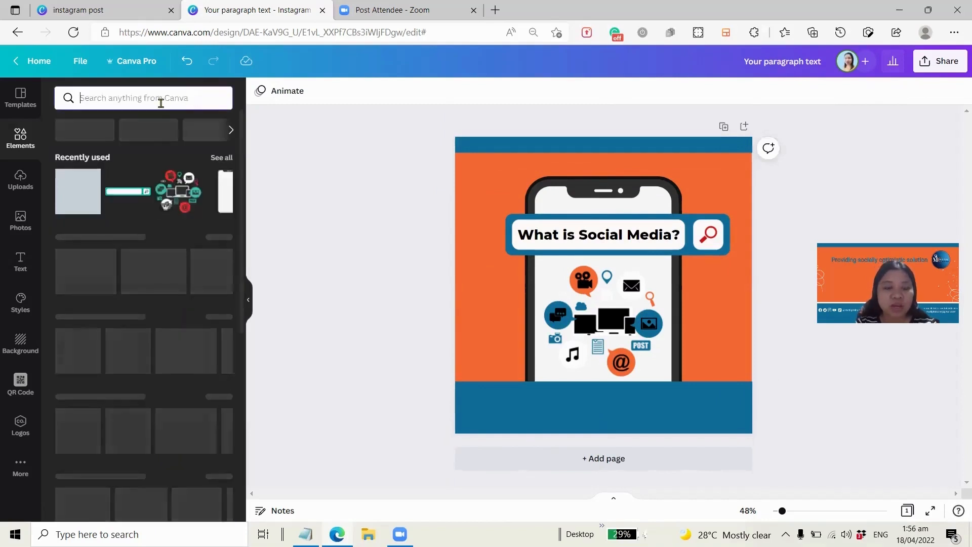
pyautogui.write('Face')
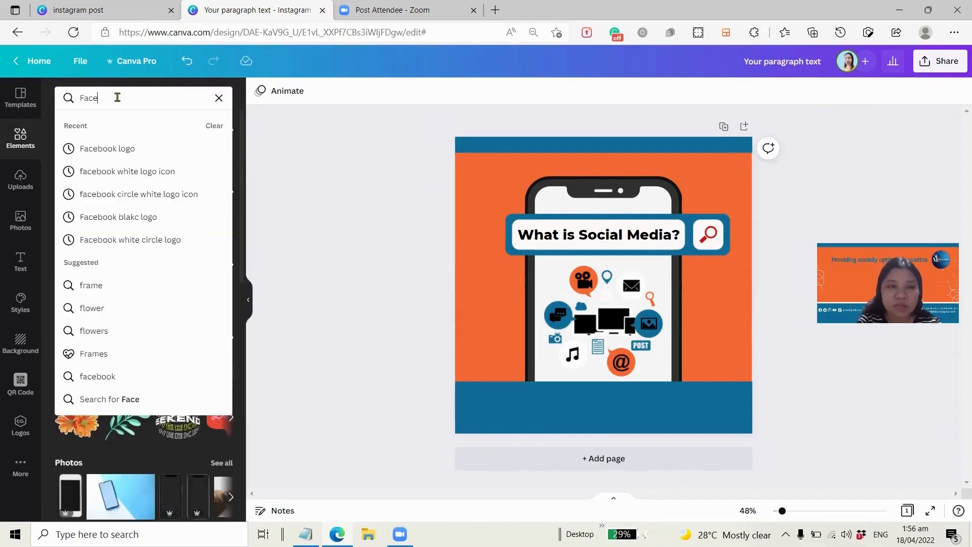
pyautogui.write('book logo')
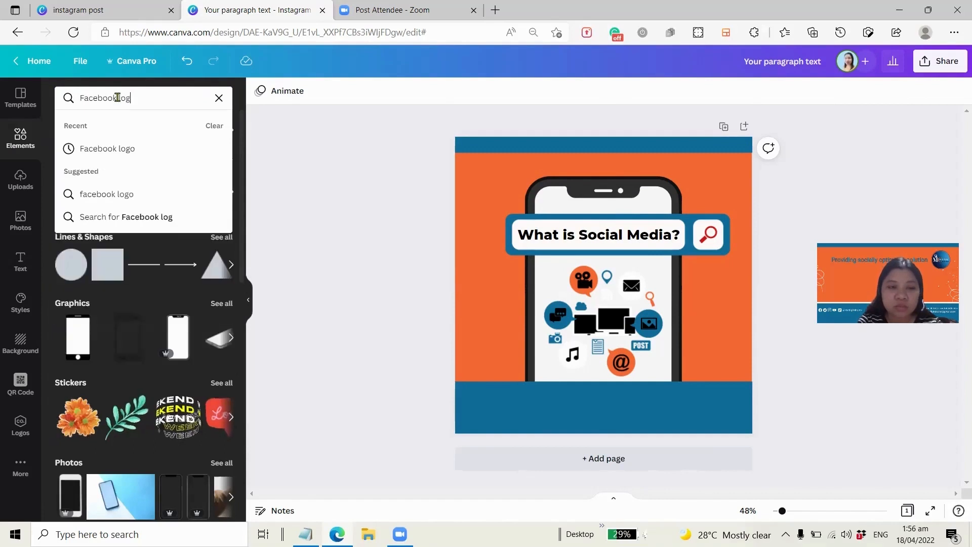
pyautogui.click(194, 151)
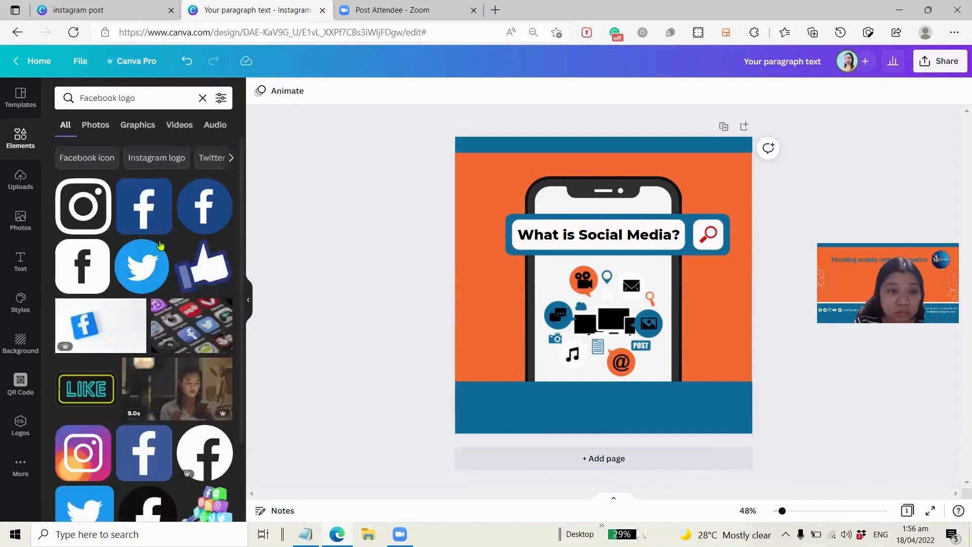